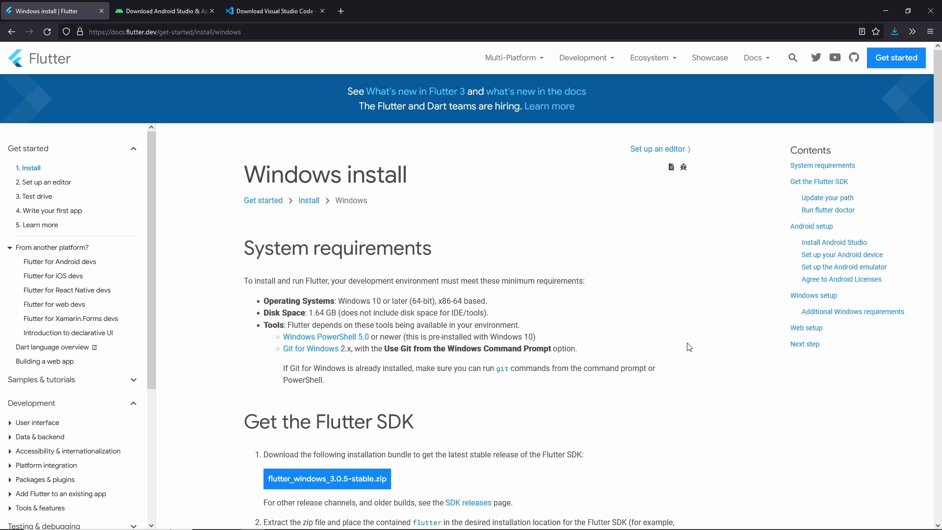
- Start downloading the flutter_windows_3.0.5-stable.zip bundle from the Get the Flutter SDK section and cancel the download
scroll(490, 294, down, 5)
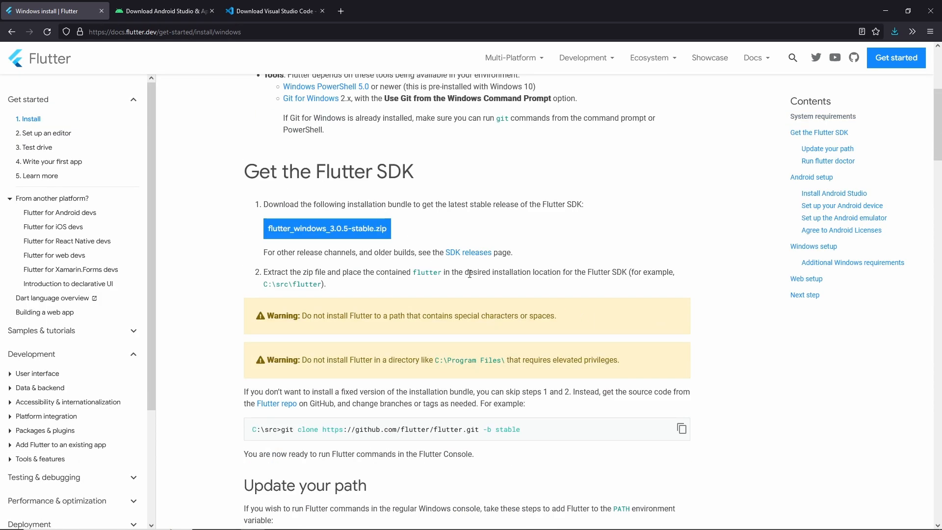
click(330, 233)
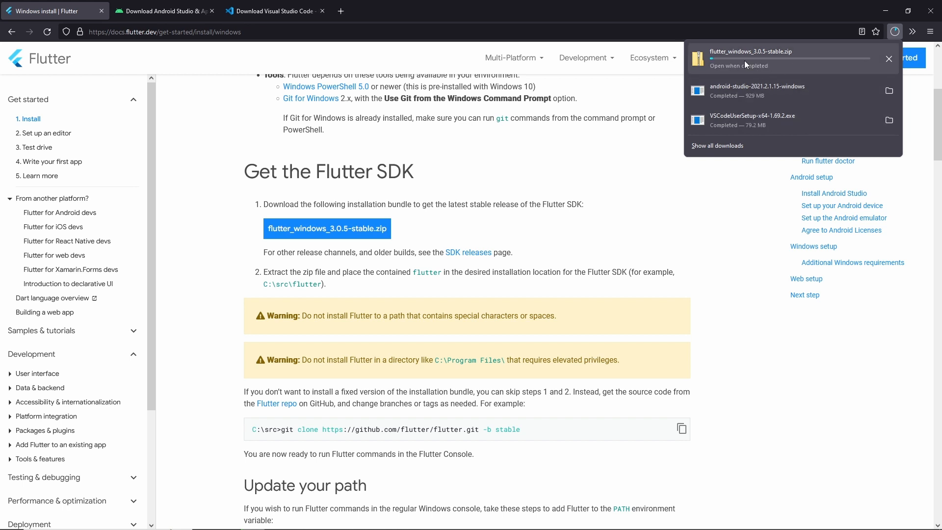
click(887, 59)
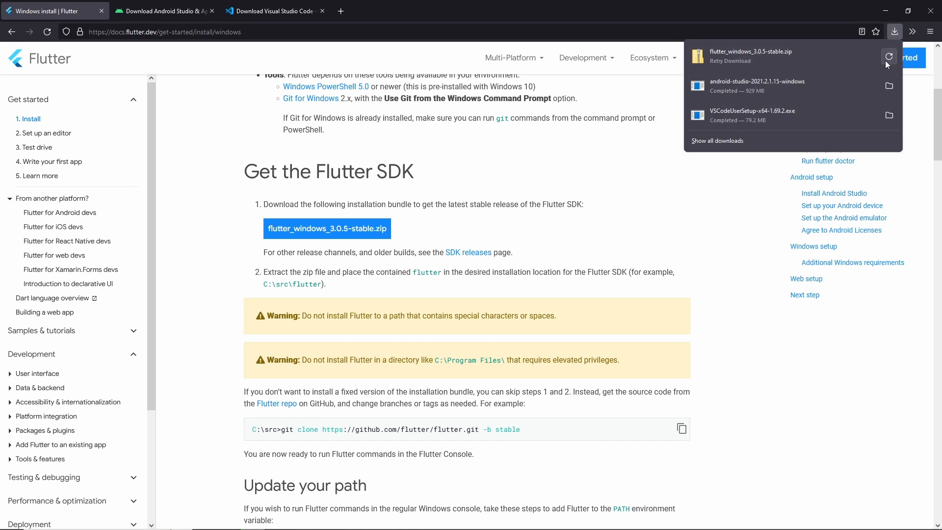
click(682, 99)
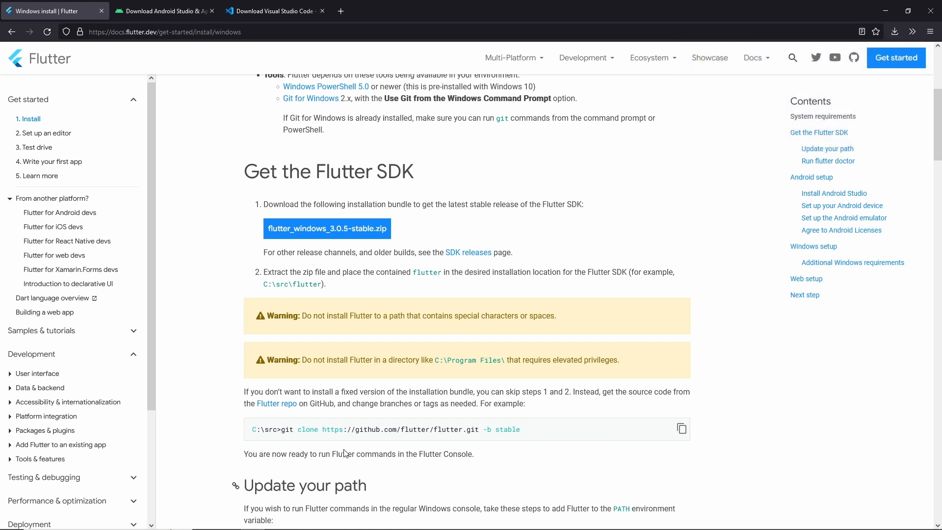
- Switch to the file manager, open the flutter folder inside Documents and copy its full path
click(300, 520)
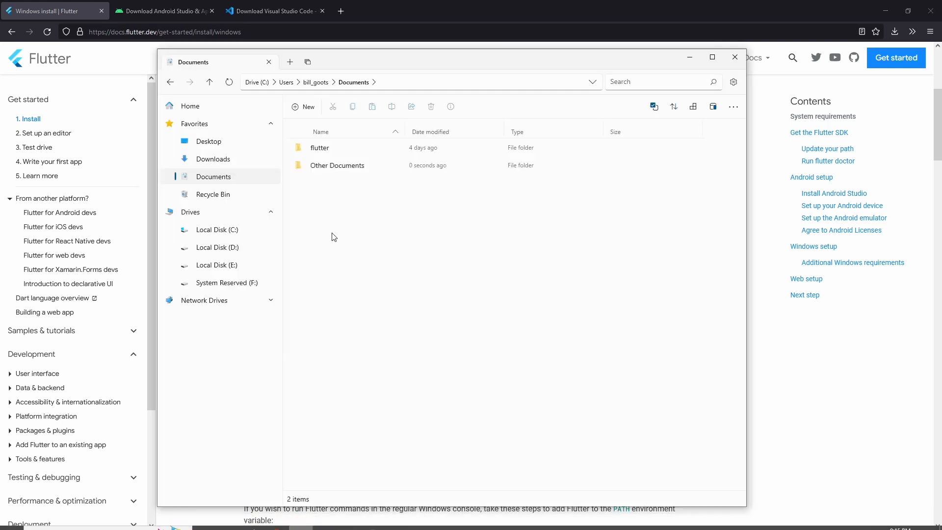
double_click(363, 151)
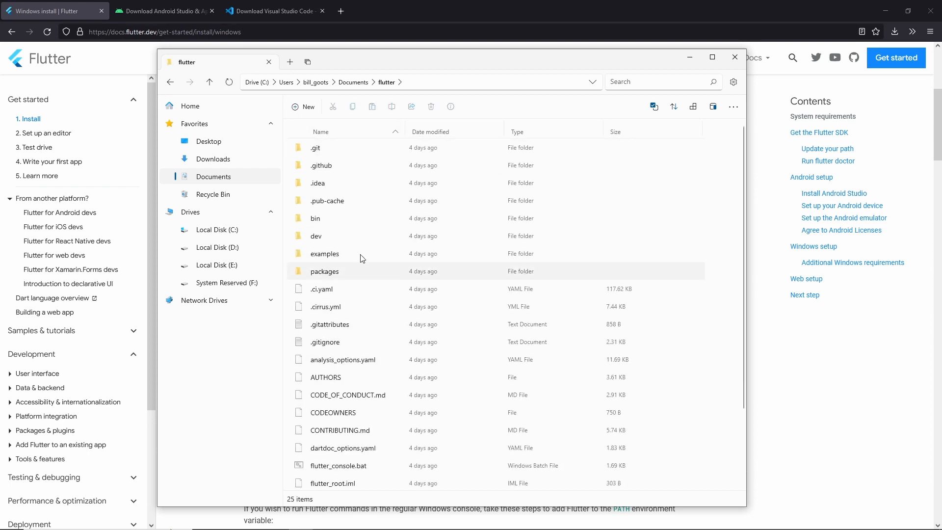
click(271, 81)
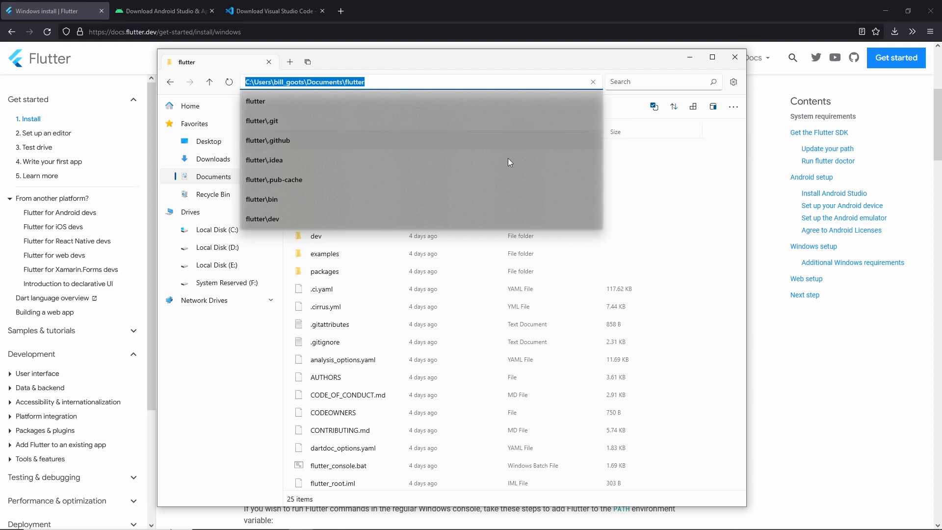
click(756, 333)
- Search Windows for "env", open the system environment variables settings and bring up the Environment Variables dialog
key(super)
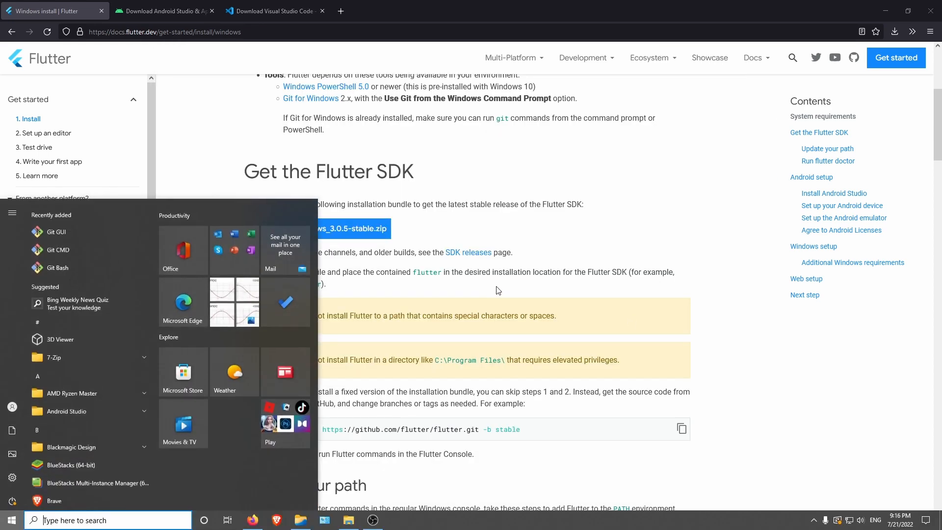
text(env)
key(Return)
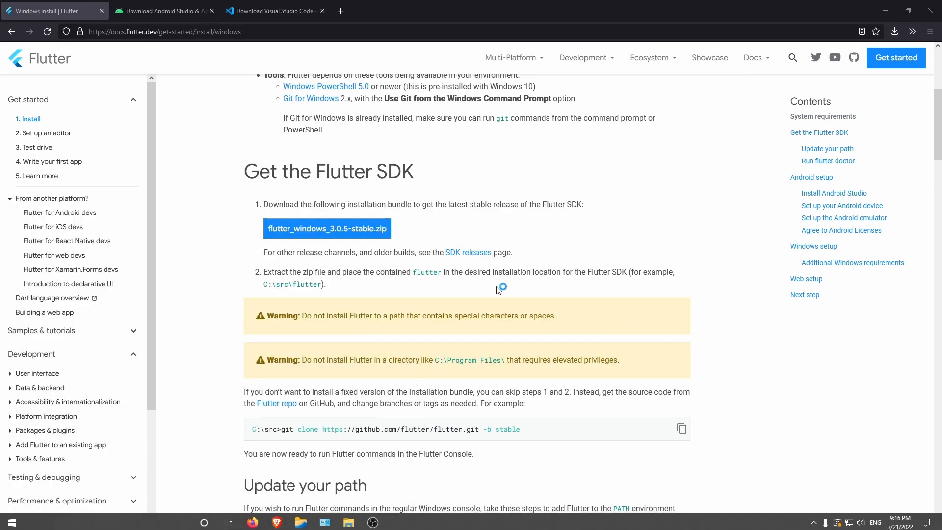
drag(63, 24, 402, 216)
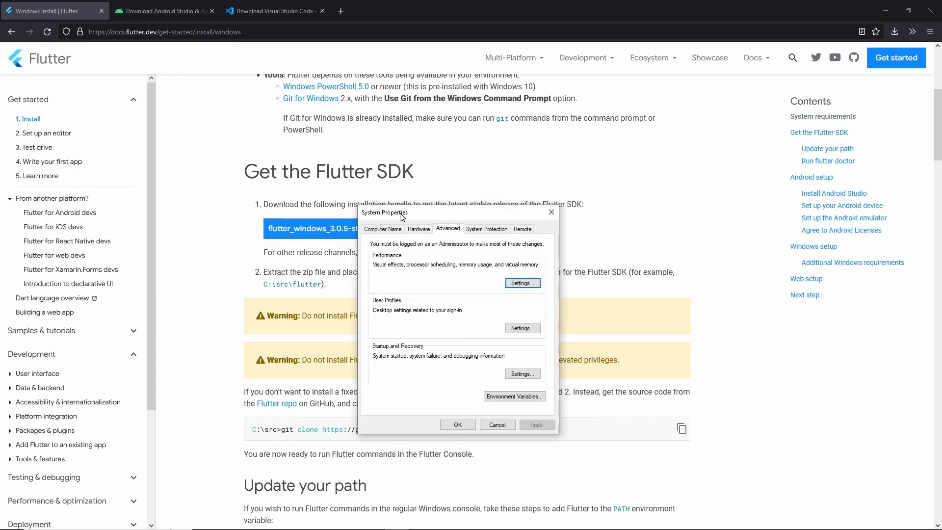
key(super)
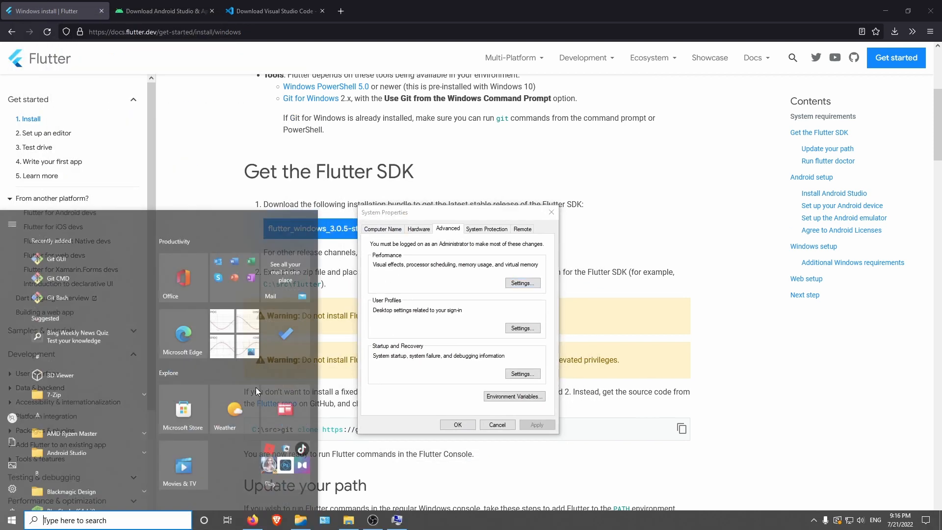
text(env)
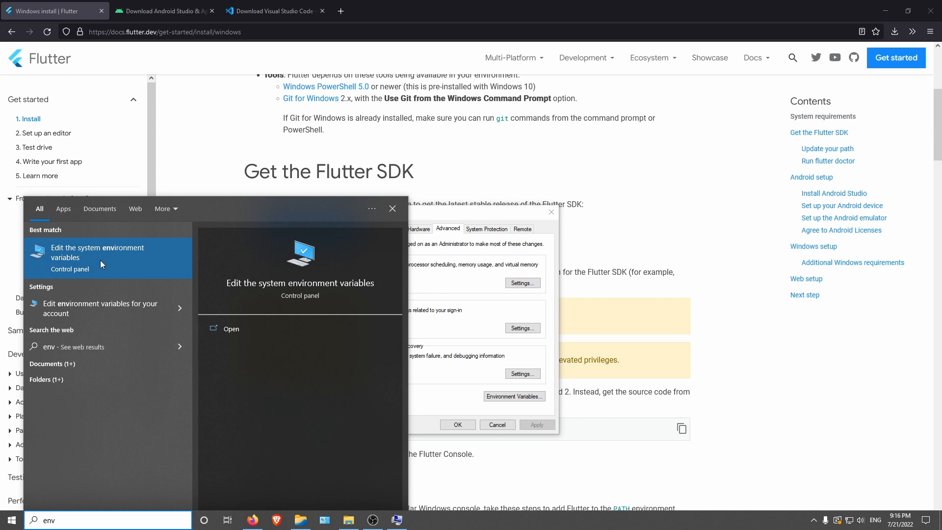
click(126, 265)
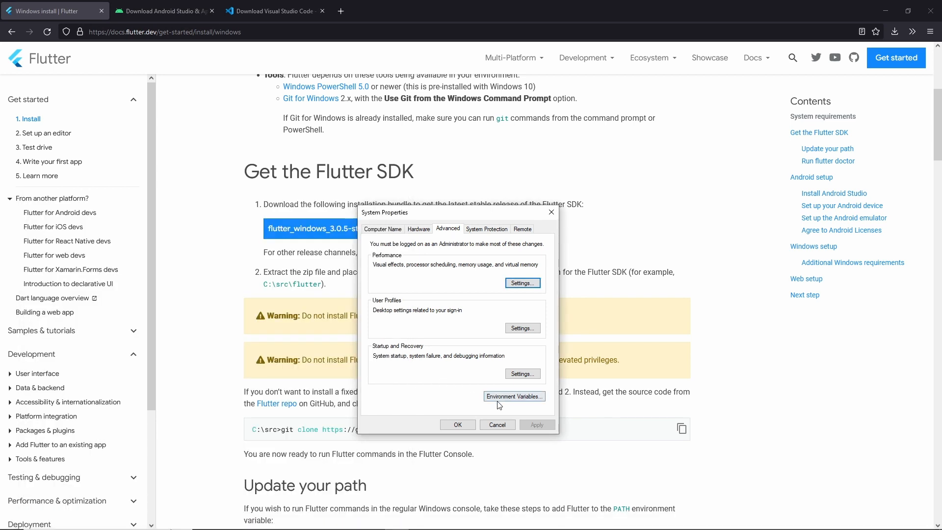
click(514, 397)
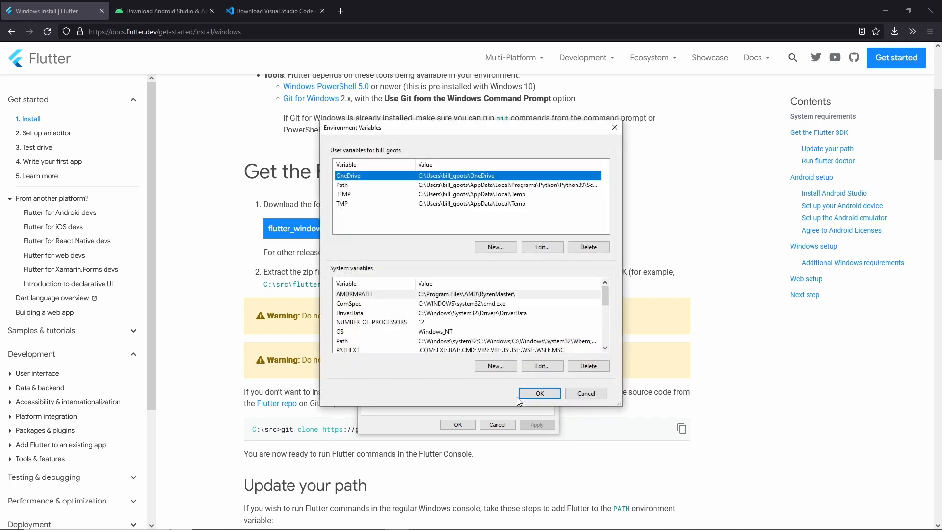
- Add a new entry with the copied Documents\flutter path plus \bin to the user Path variable and confirm the changes
click(398, 187)
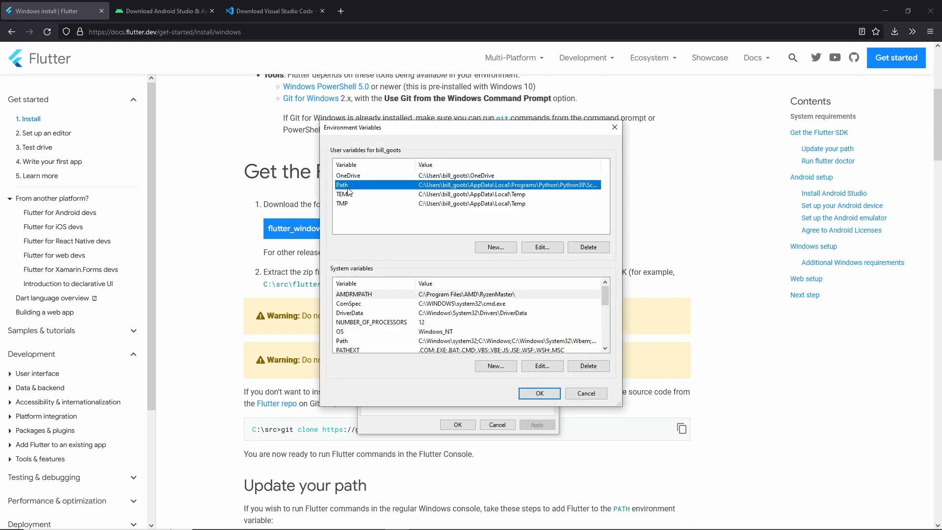
click(541, 248)
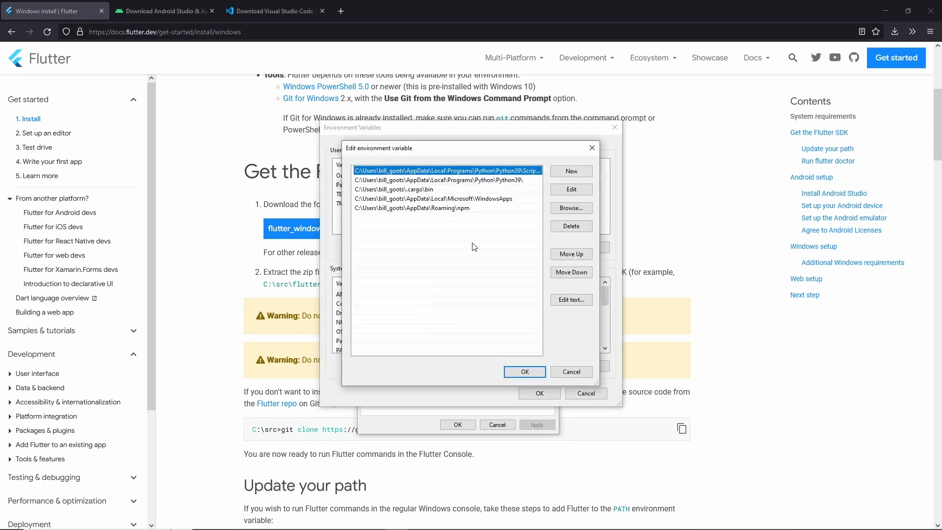
click(568, 173)
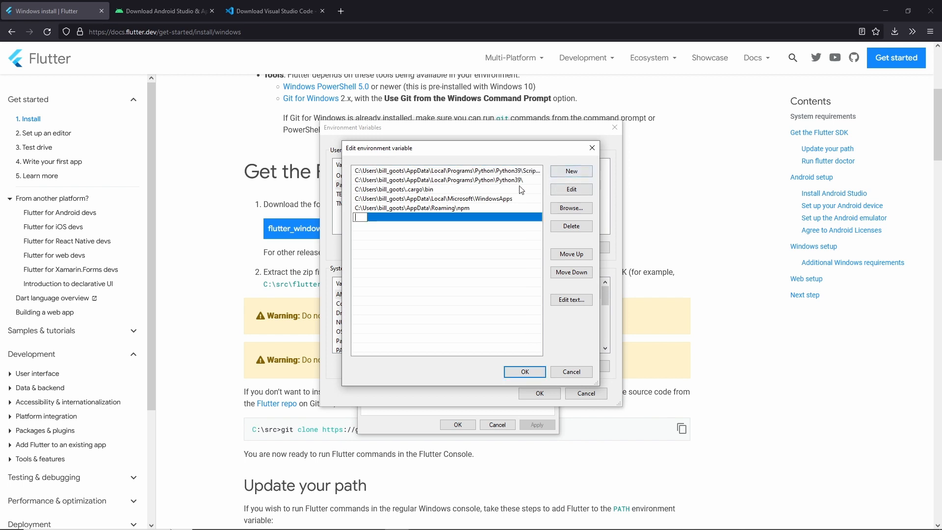
text(C:\Users\bill_goots\Documents\flutter)
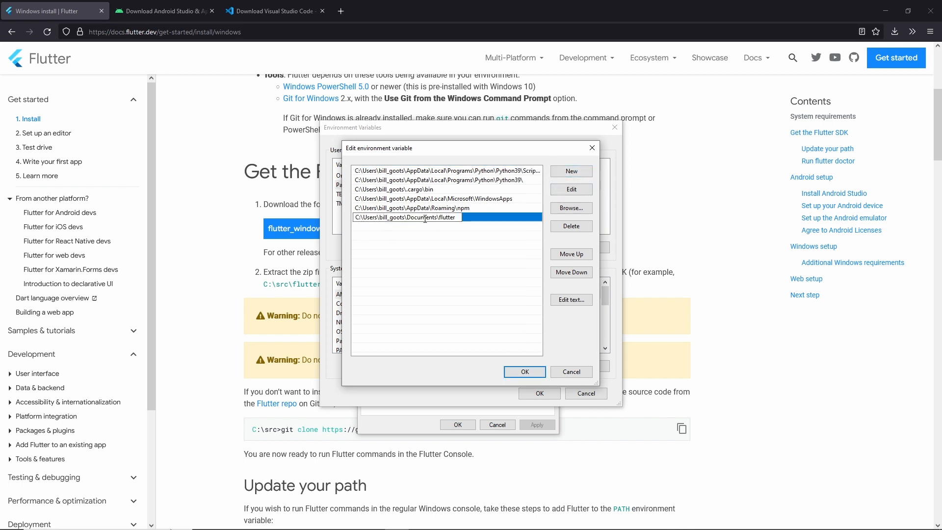
text(\bin)
click(523, 372)
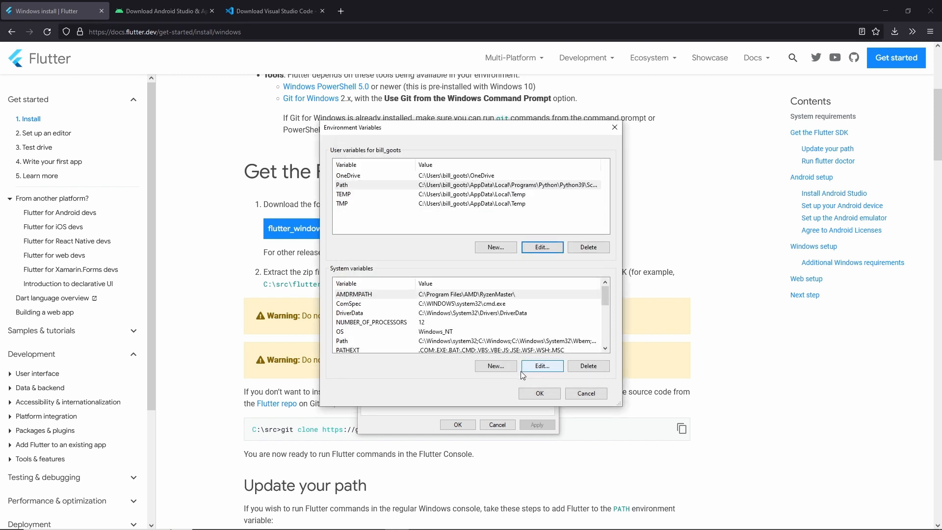
click(540, 393)
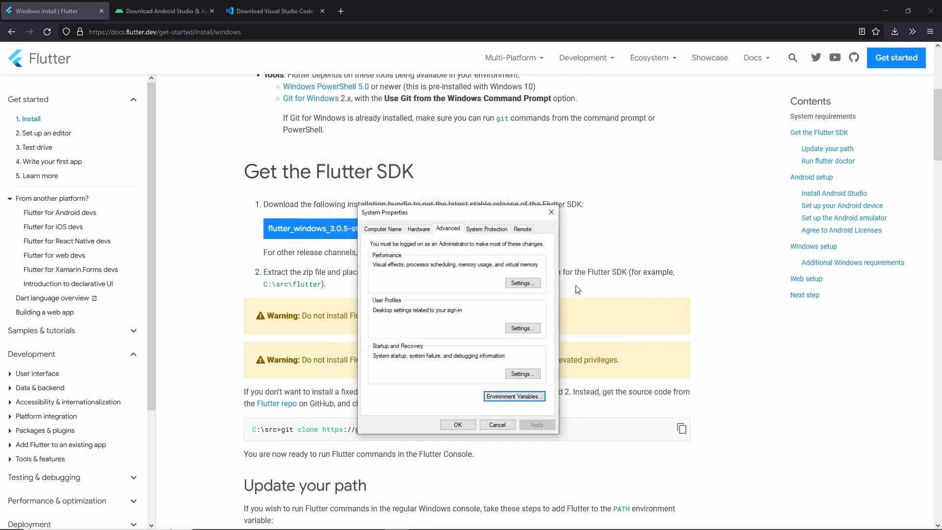
- Run flutter doctor in a Command Prompt and review the Android toolchain, Chrome and Android Studio entries in its report
key(super)
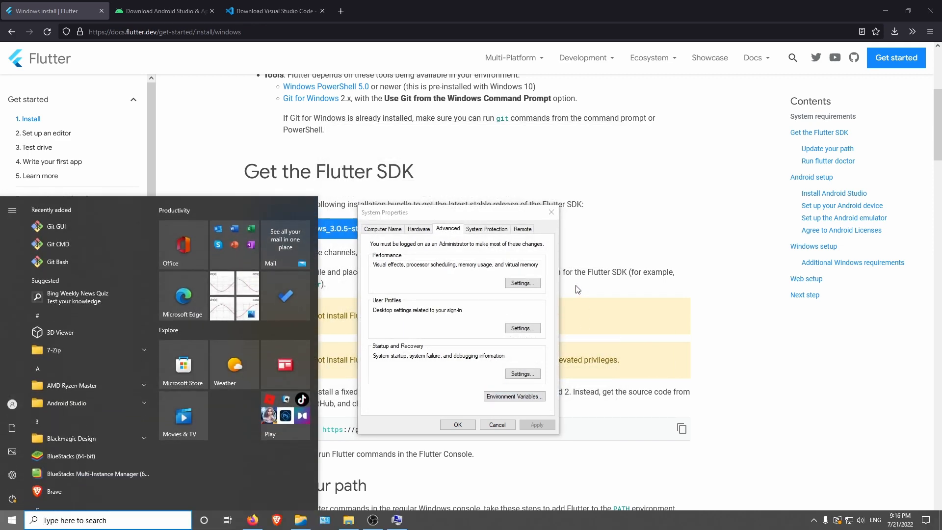
text(cmd)
key(Return)
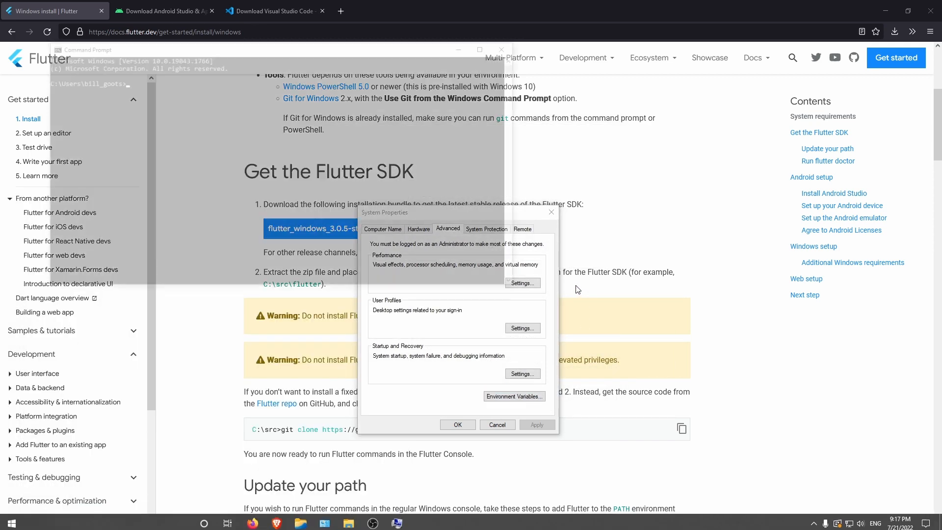
drag(169, 49, 476, 319)
text(flutte)
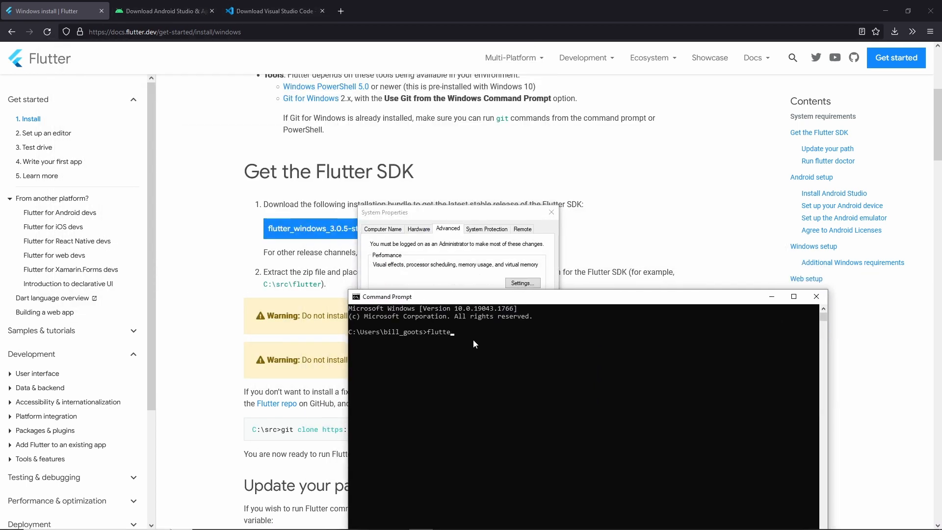
text(r doctor)
key(Return)
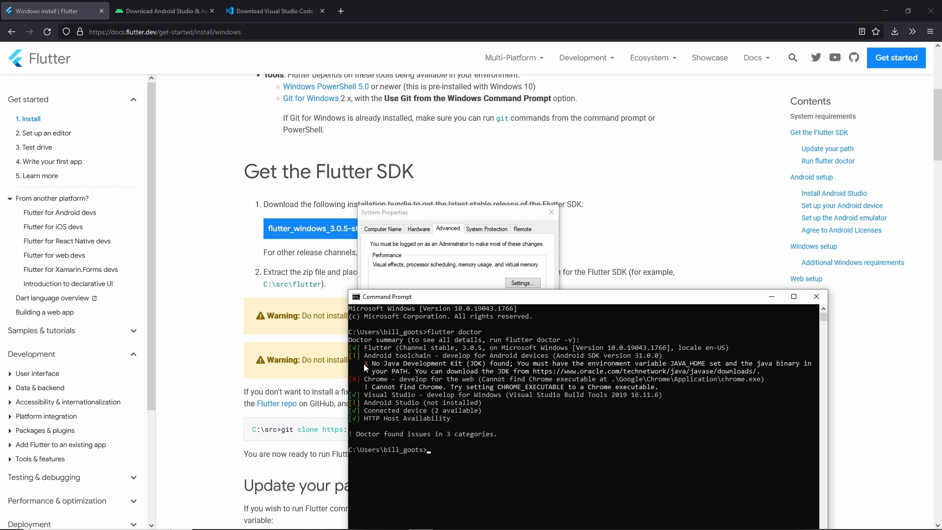
drag(364, 356, 445, 356)
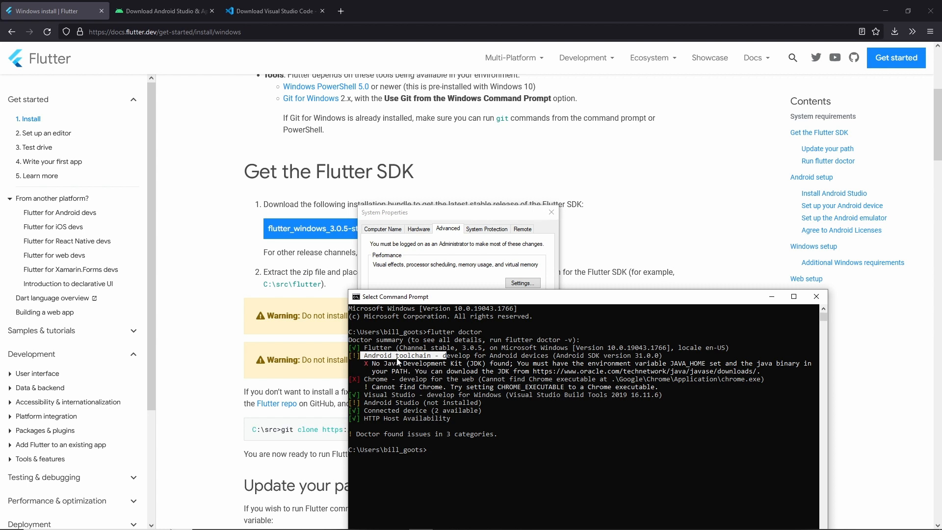
drag(364, 380, 398, 378)
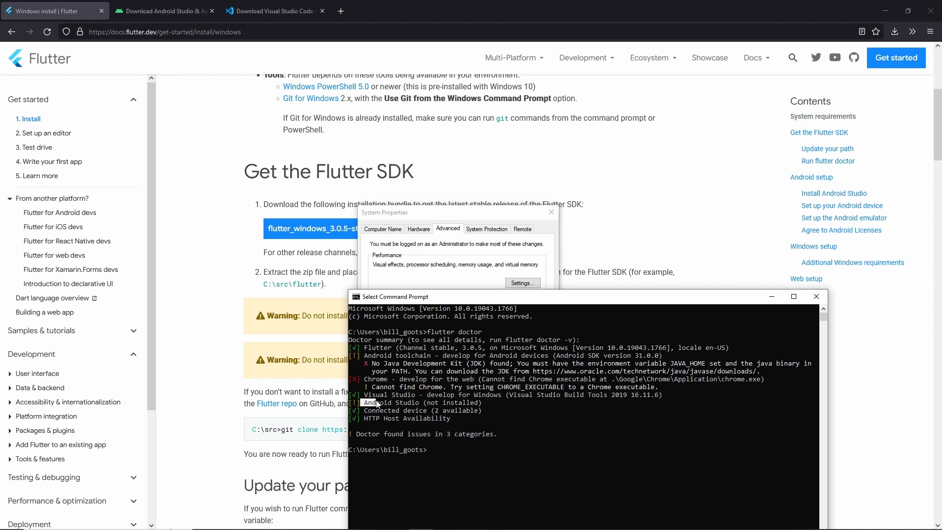
drag(376, 400, 418, 402)
click(409, 411)
- Accept the terms and start downloading Android Studio Chipmunk 2021.2.1 Patch 1 for Windows from its download page, and cancel the download
click(179, 8)
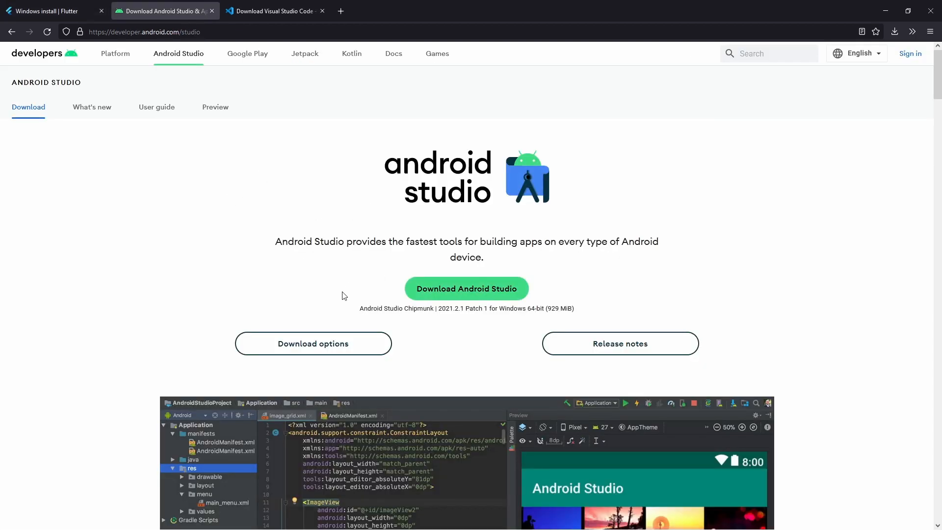
click(469, 294)
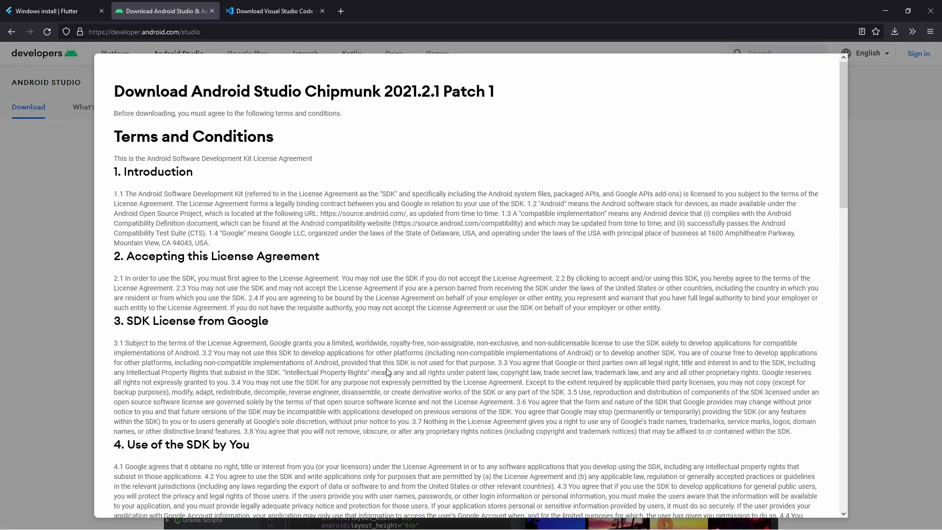
scroll(473, 318, down, 15)
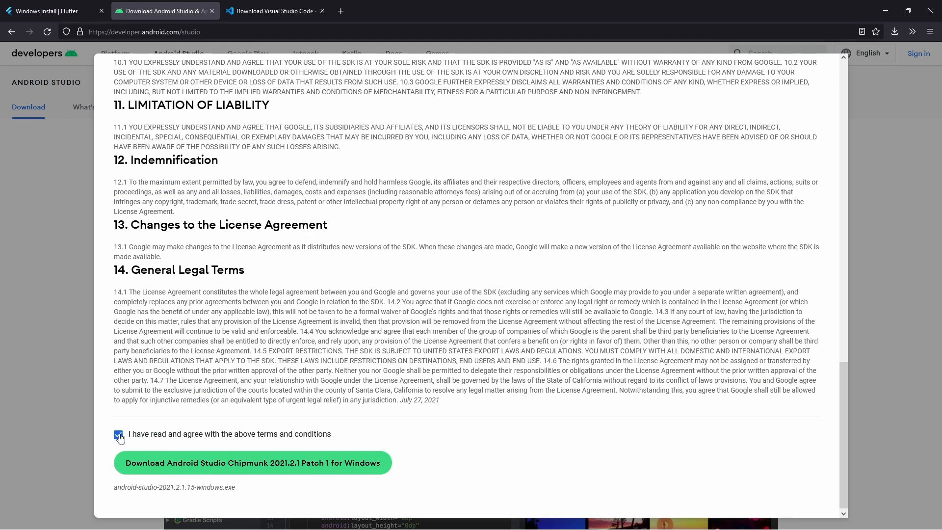
click(259, 466)
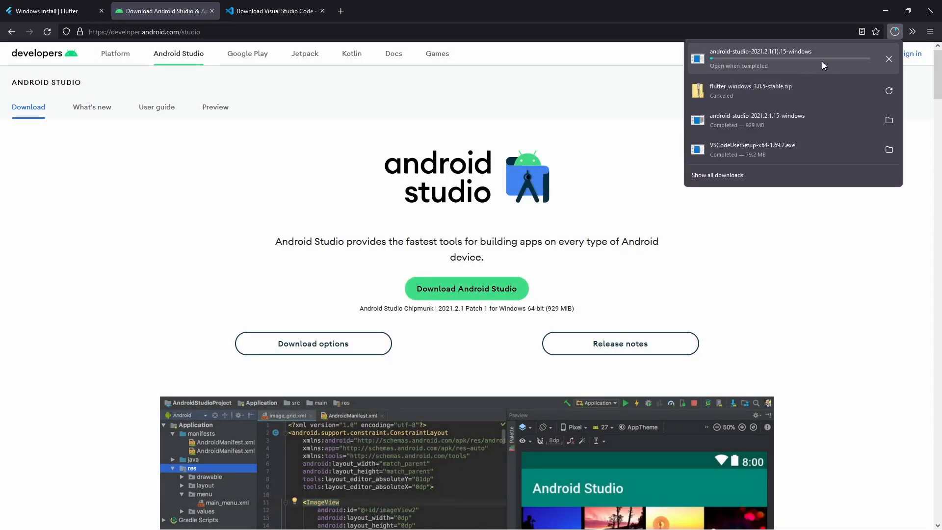
click(889, 59)
- Open the folder containing the completed android-studio-2021.2.1.15-windows download and make file name extensions visible
click(889, 120)
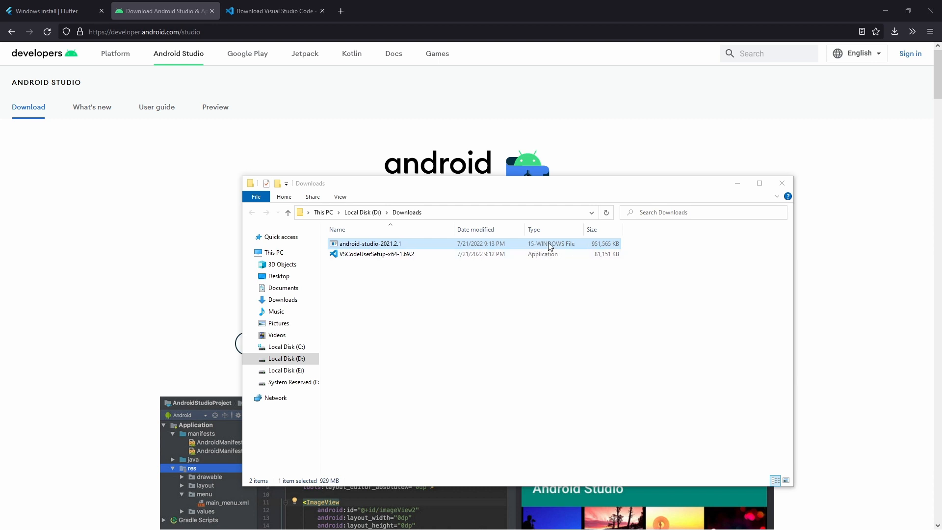
click(340, 196)
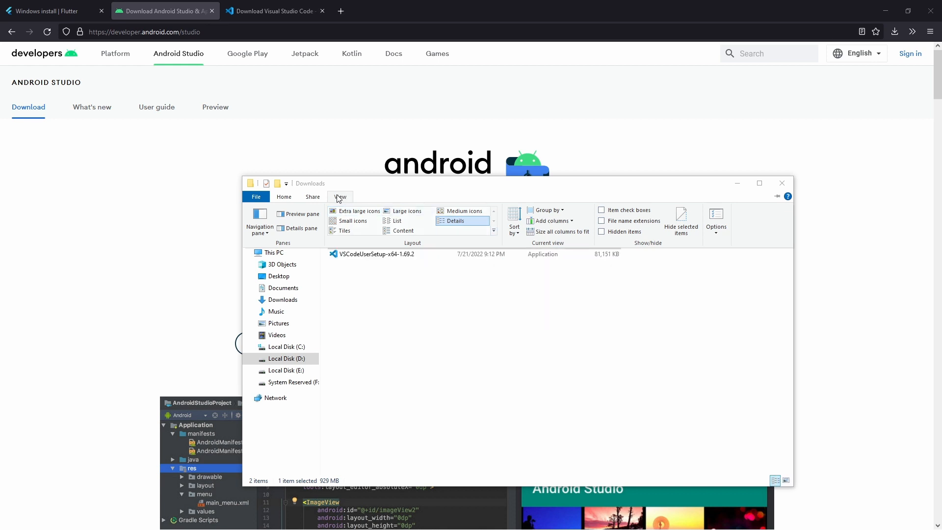
click(602, 221)
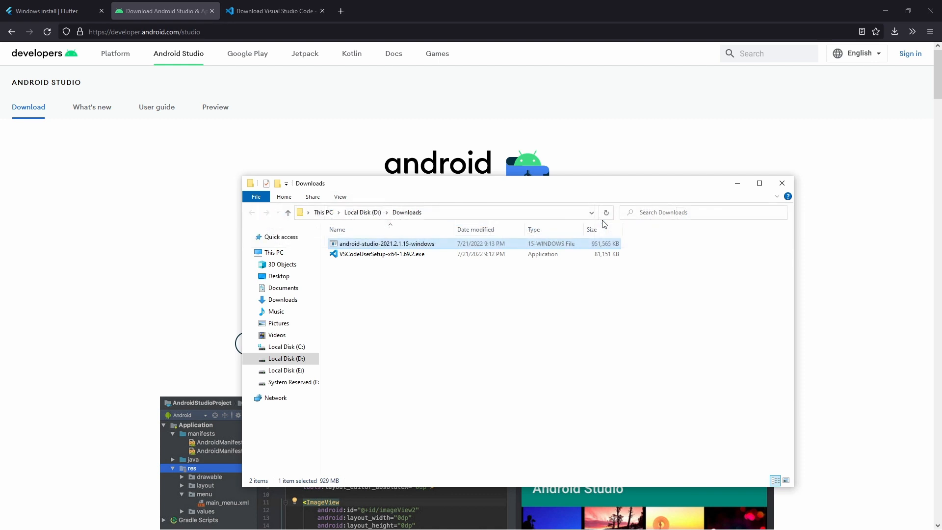
- Rename the downloaded Android Studio installer to android-studio-2021.2.1.15-windows.exe by adding the missing .exe extension
right_click(432, 247)
click(464, 445)
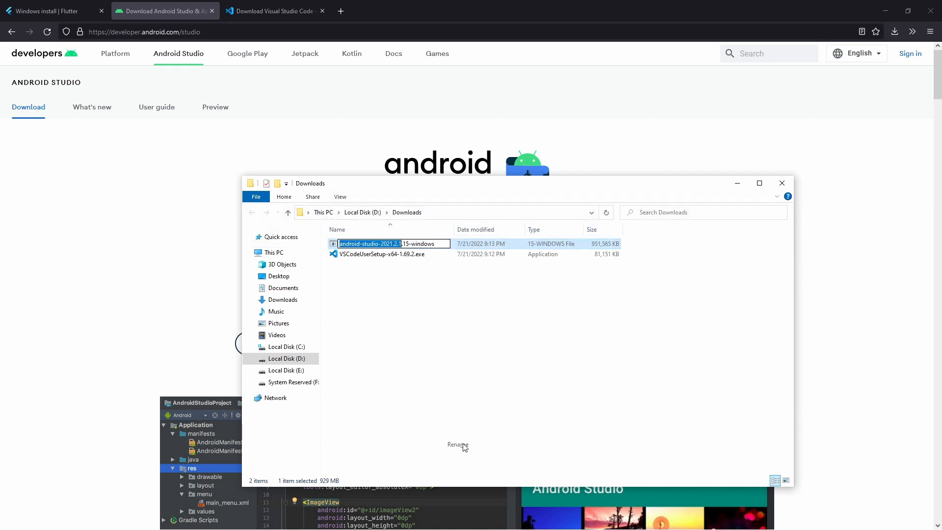
click(440, 242)
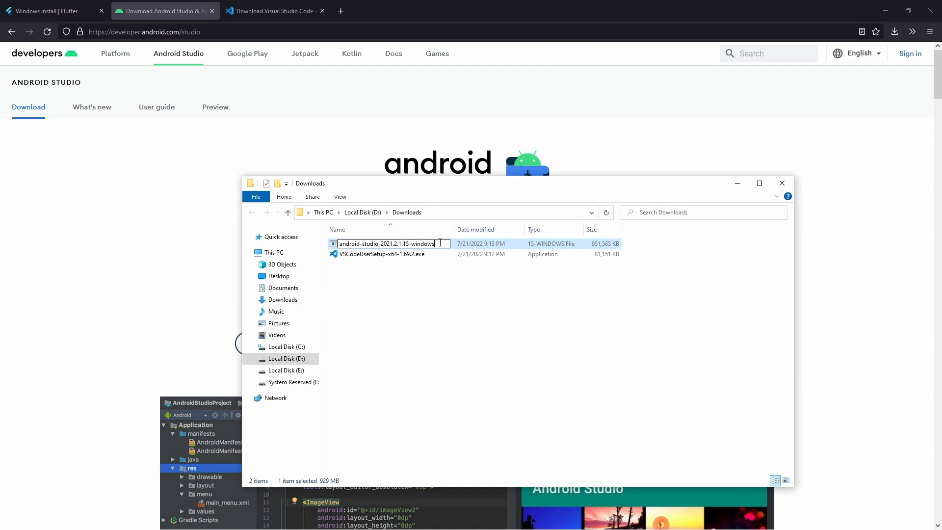
text(.exe)
key(Return)
click(516, 273)
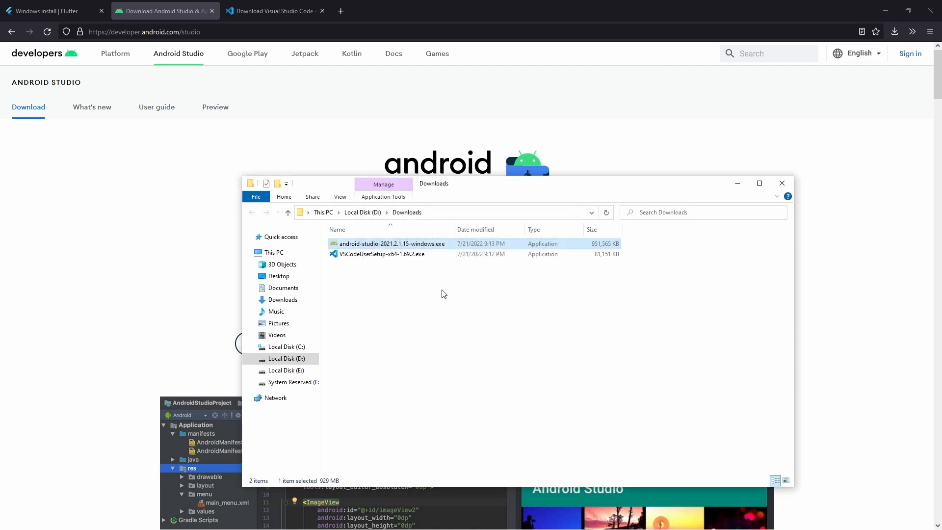
- Install Android Studio with the Android Virtual Device component in C:\Program Files\Android\Android Studio, and start it when setup finishes
double_click(439, 244)
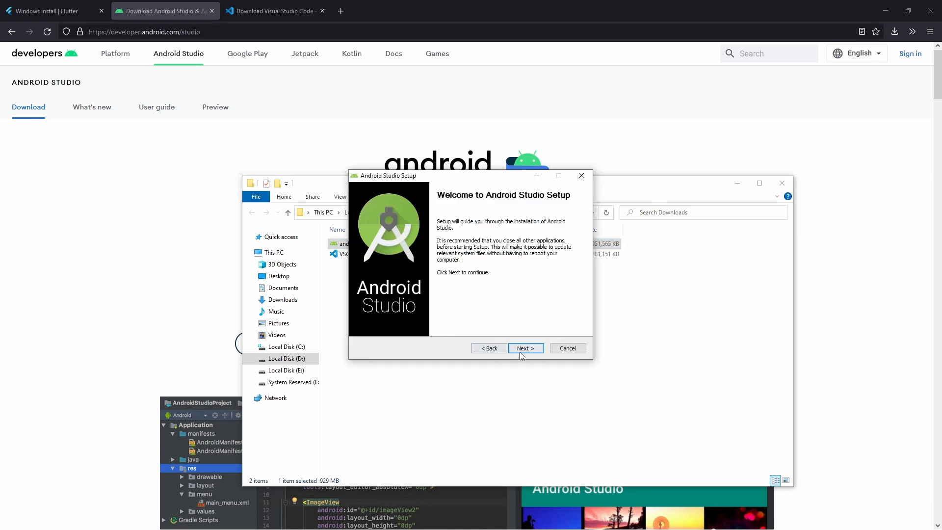
click(524, 350)
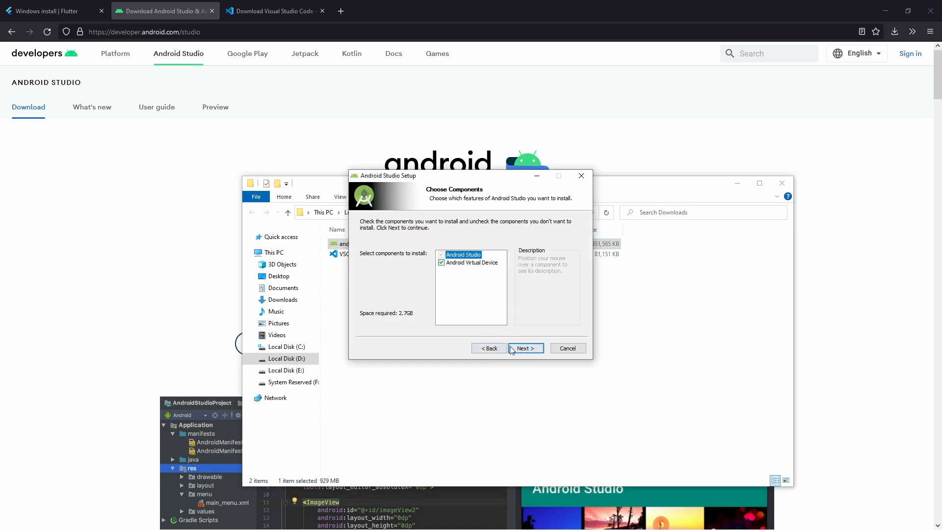
click(520, 349)
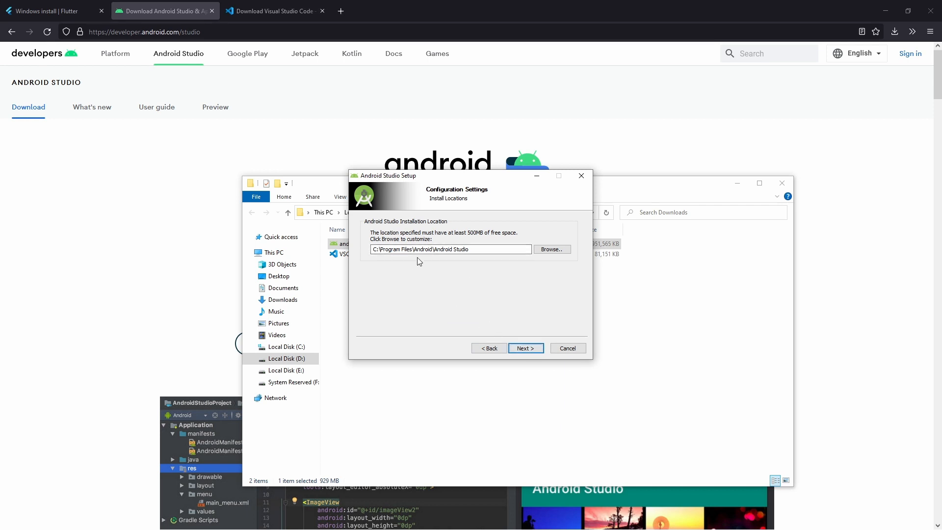
click(519, 349)
click(525, 349)
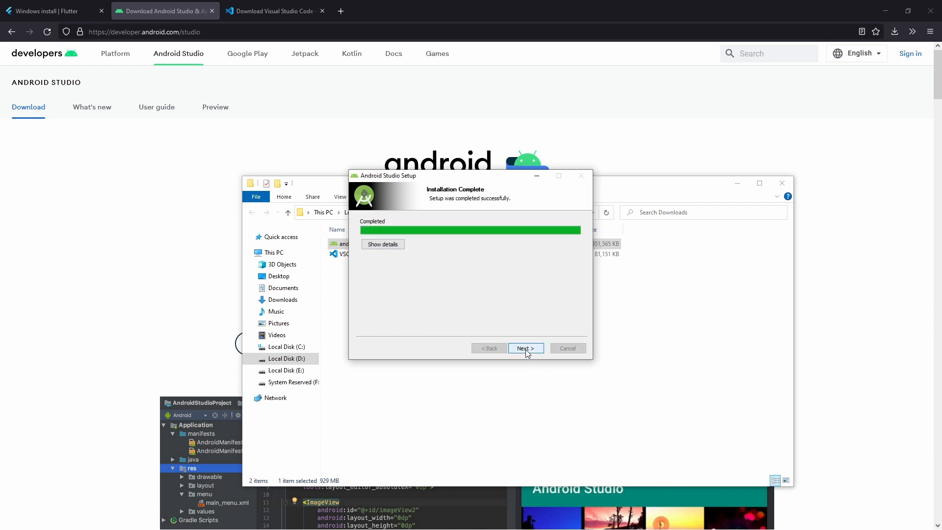
click(526, 350)
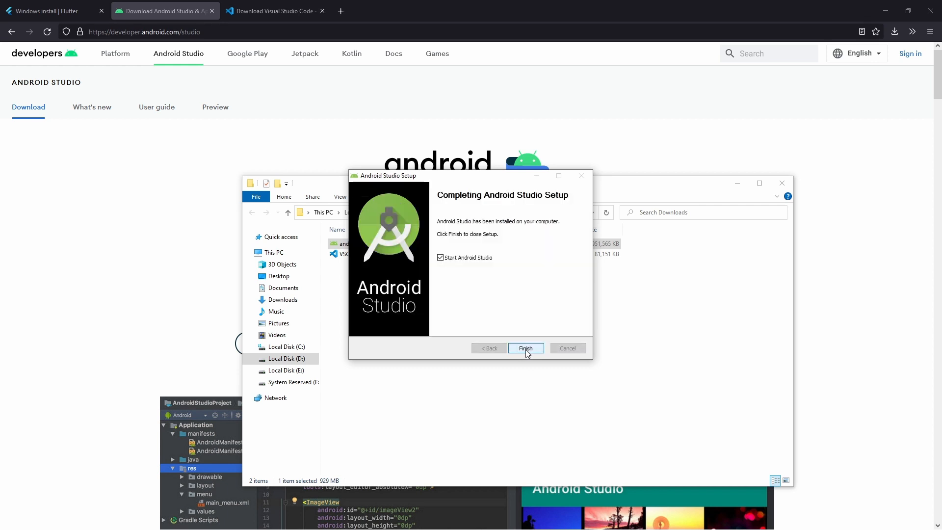
click(525, 349)
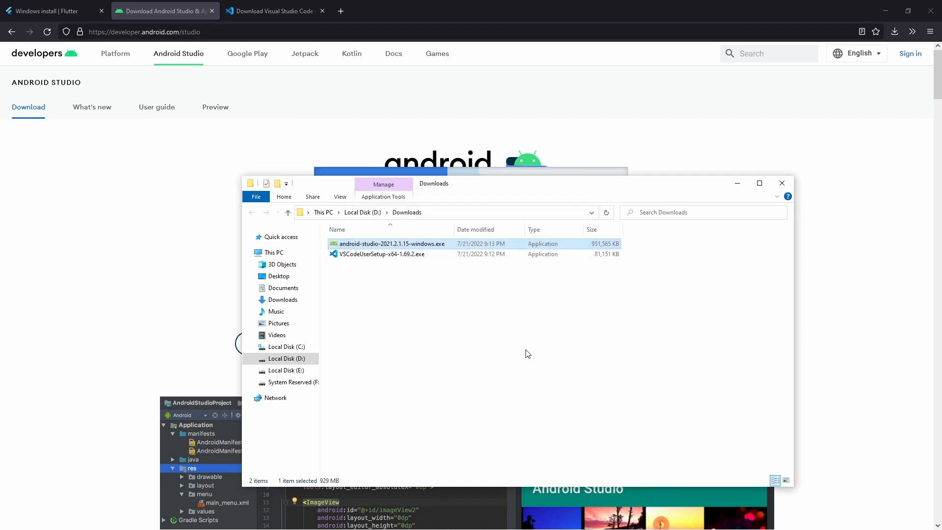
- Complete Android Studio's first-run setup without importing settings or sending usage statistics, using the Standard install type and Darcula theme
click(736, 184)
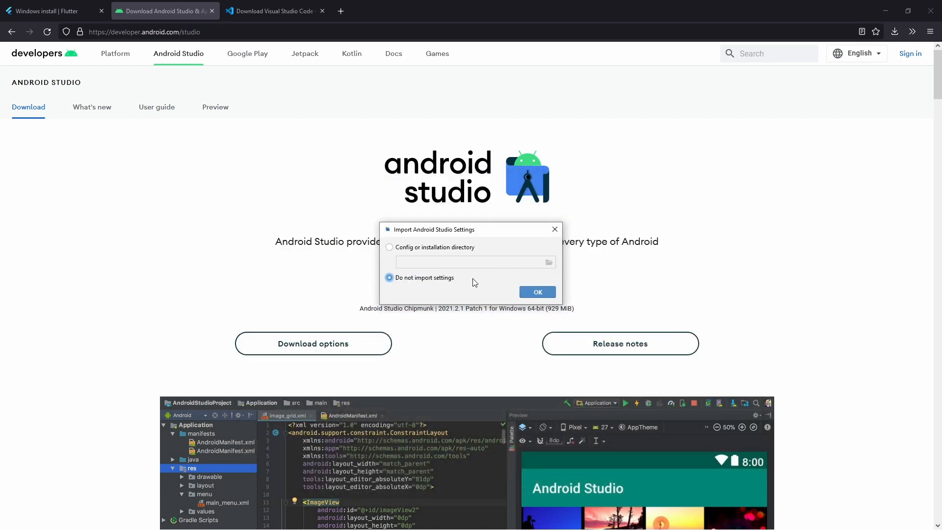
click(538, 292)
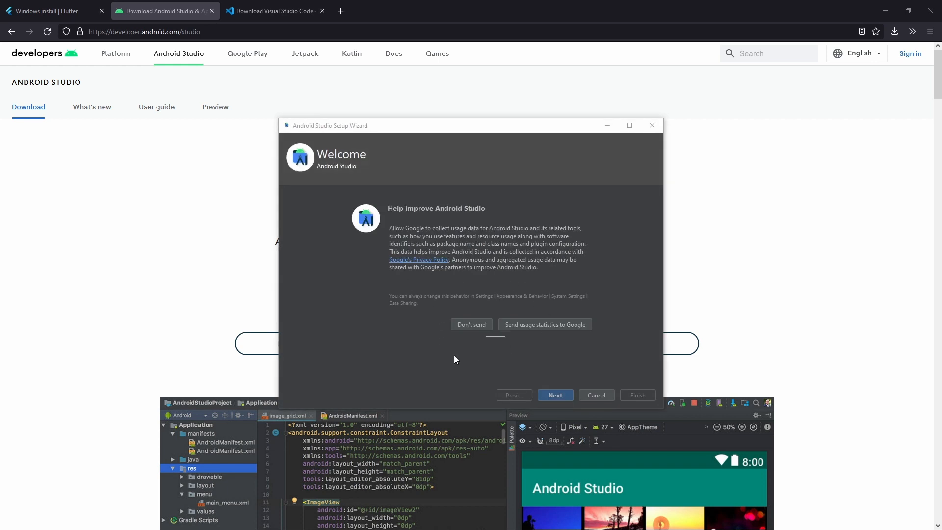
click(466, 325)
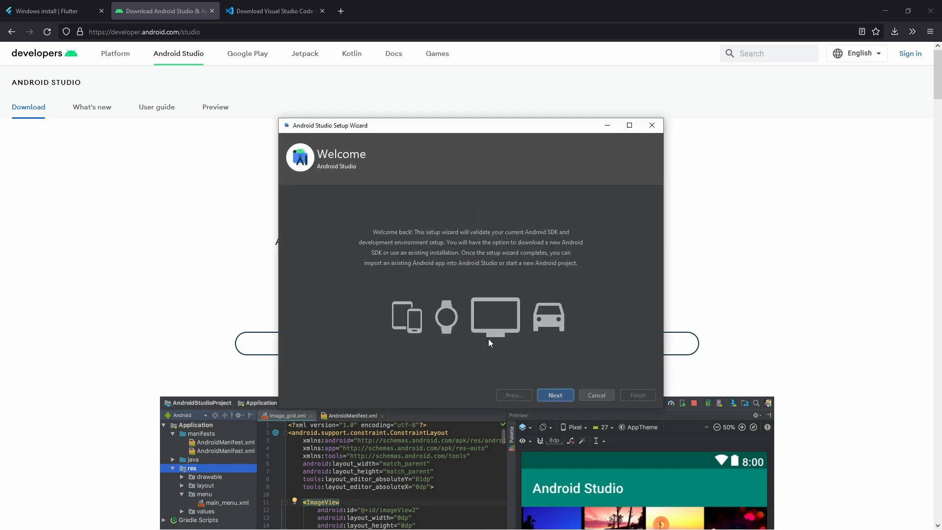
click(555, 394)
click(559, 395)
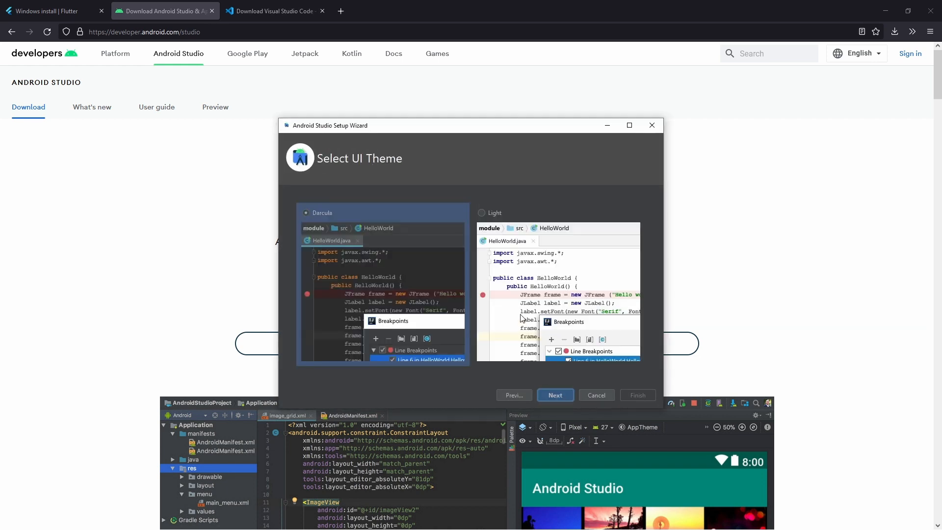
click(559, 395)
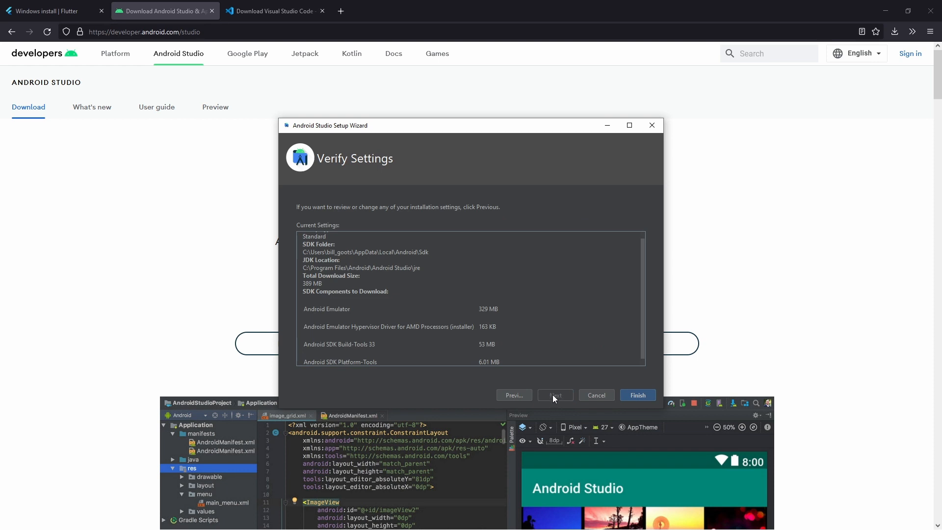
click(636, 397)
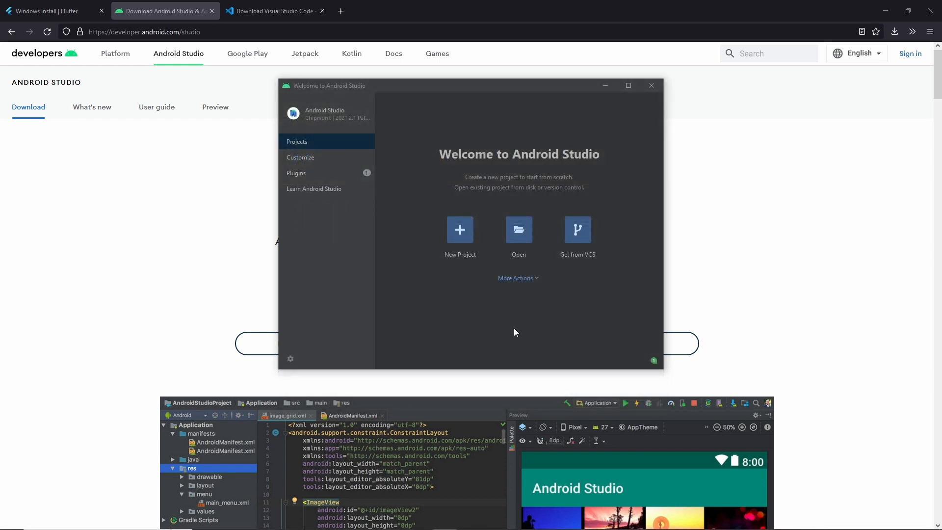
- Create a Pixel 3a phone virtual device with the R system image (API 30, Android 11.0, x86) in portrait orientation
click(520, 281)
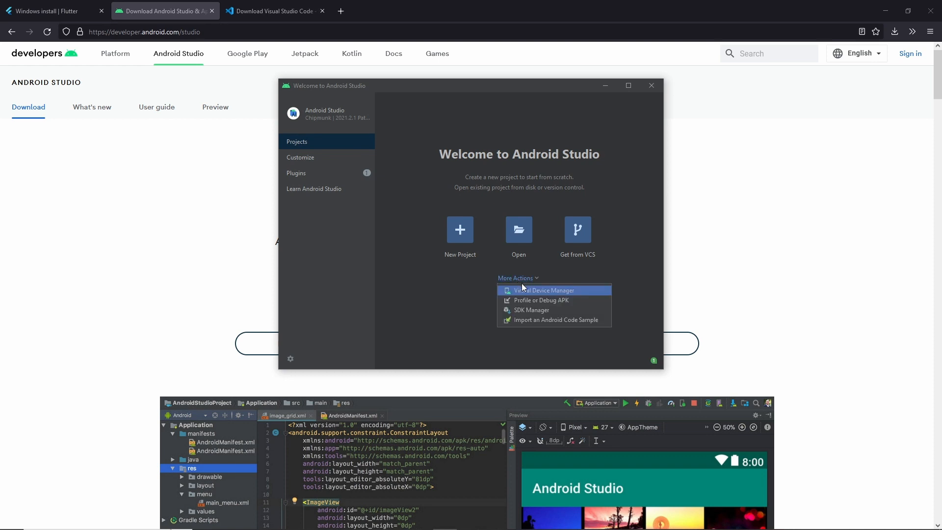
click(544, 291)
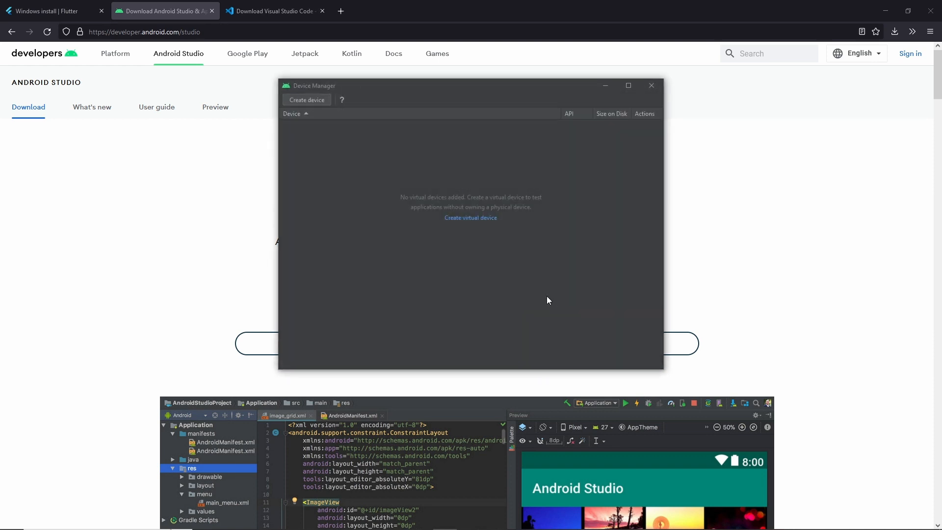
drag(382, 88, 379, 130)
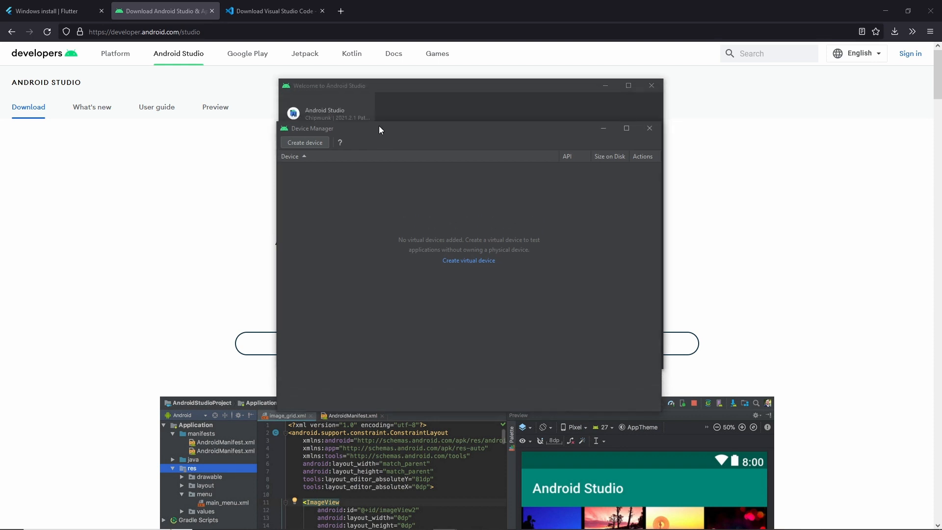
click(482, 265)
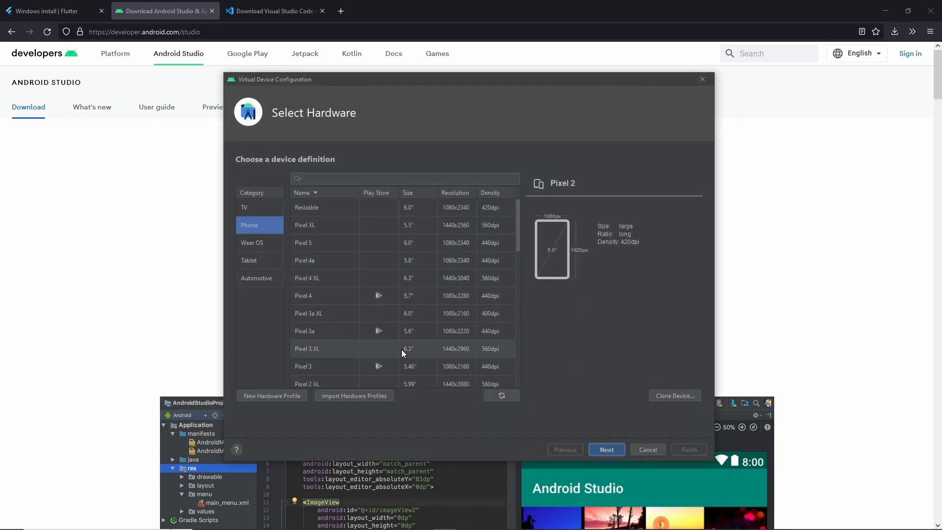
click(348, 328)
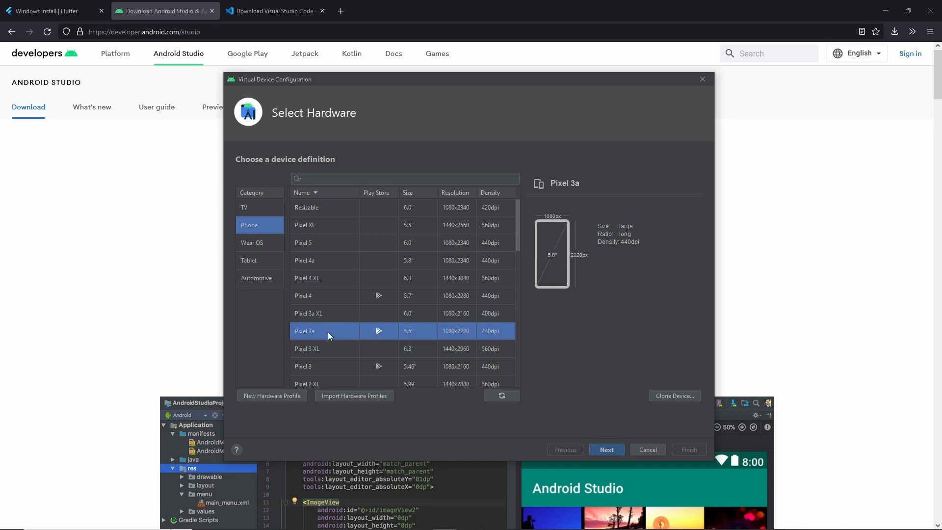
click(608, 447)
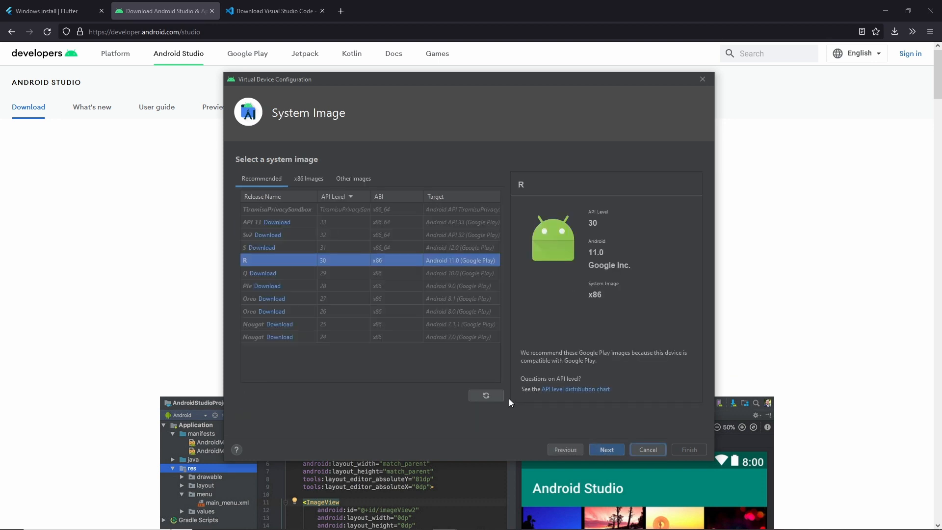
click(608, 449)
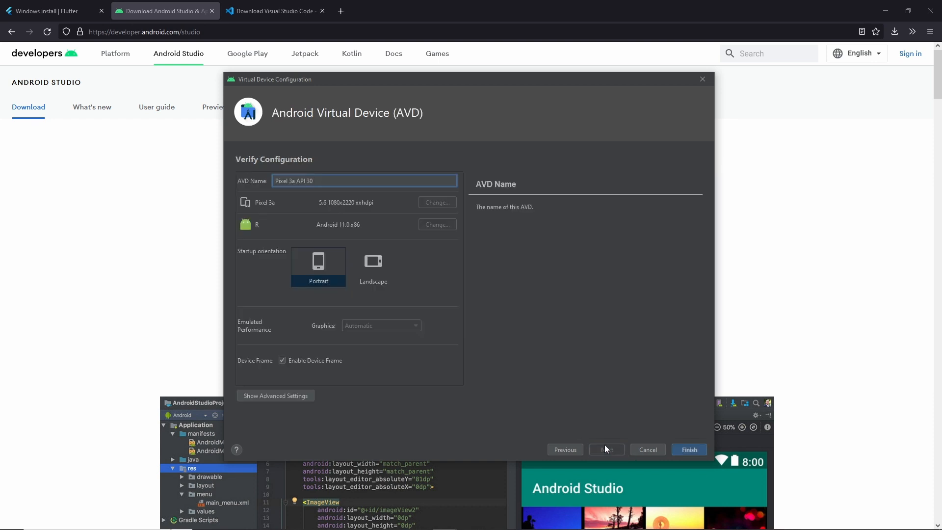
click(689, 450)
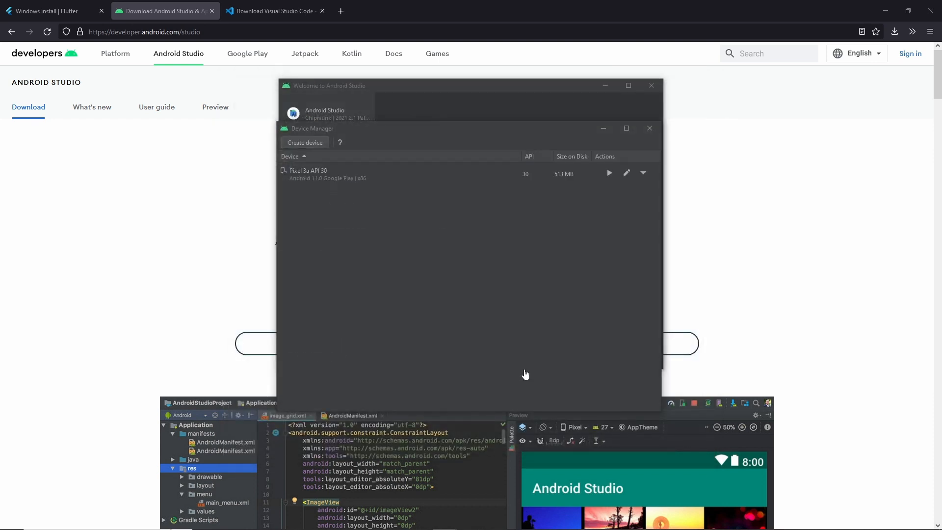
- Close the Device Manager and the Android Studio welcome window
drag(436, 125, 436, 149)
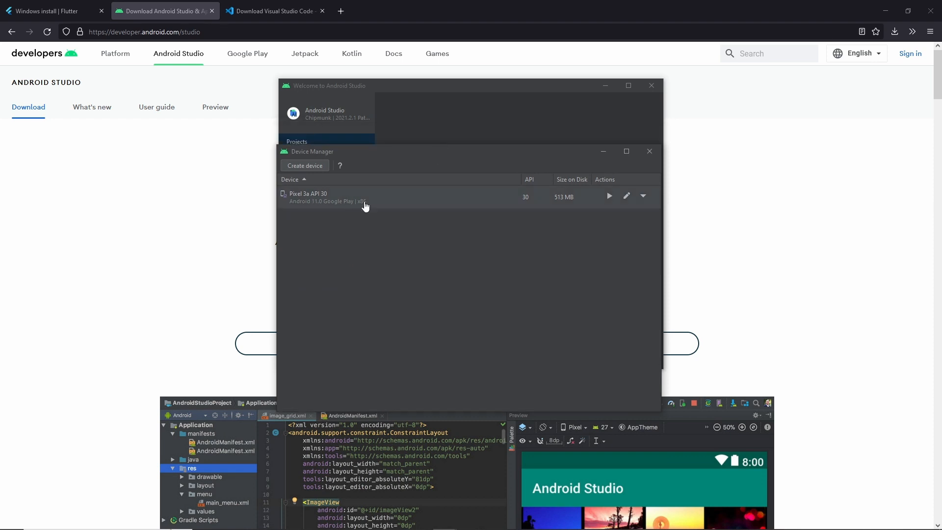
drag(355, 159, 318, 156)
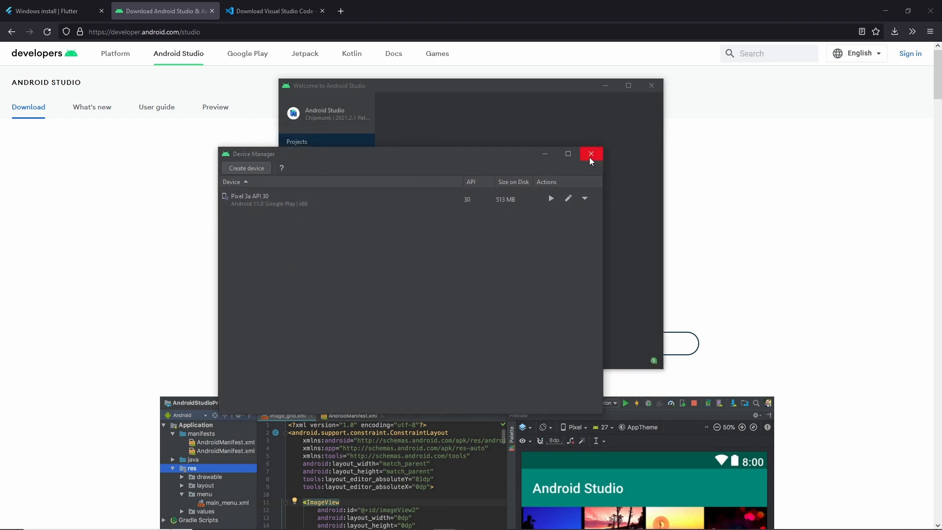
click(590, 154)
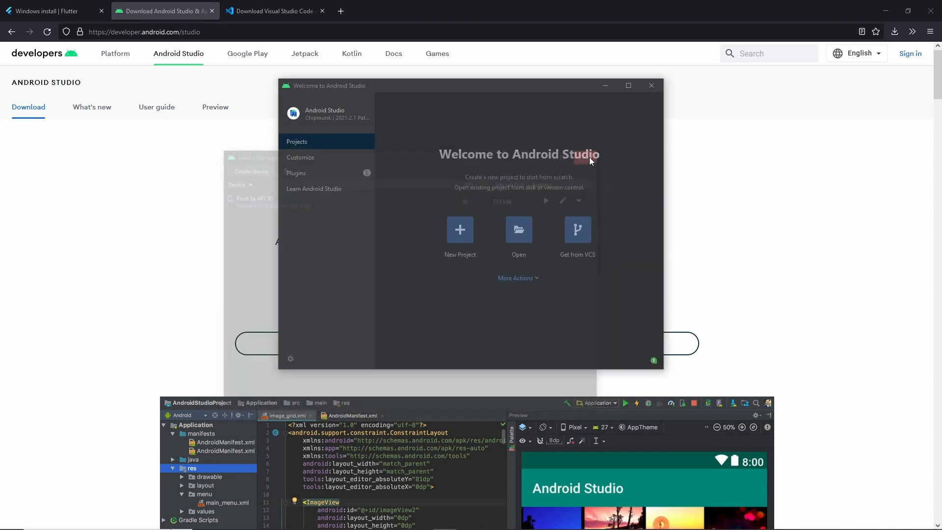
click(652, 86)
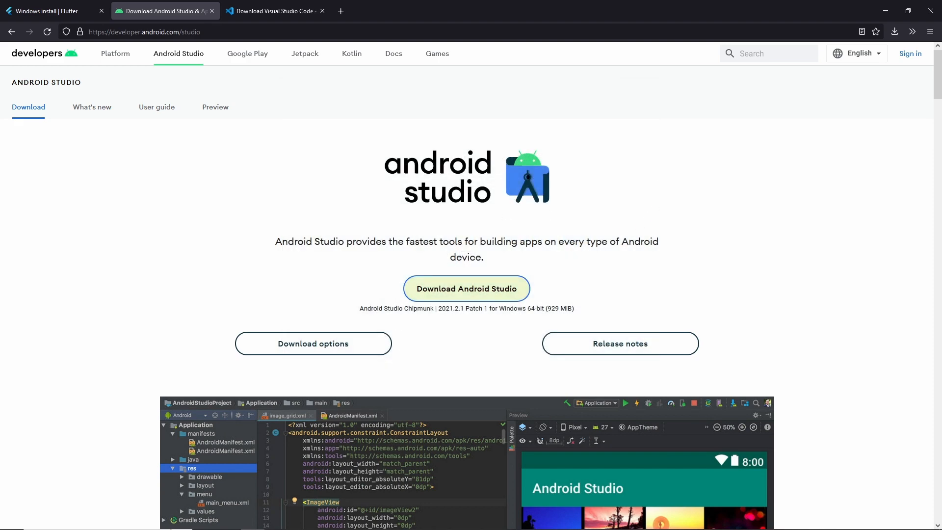
- Switch to the Command Prompt, run flutter doctor --android-licenses copied from the doctor report, and review its output
mouse_move(222, 527)
click(396, 520)
click(415, 381)
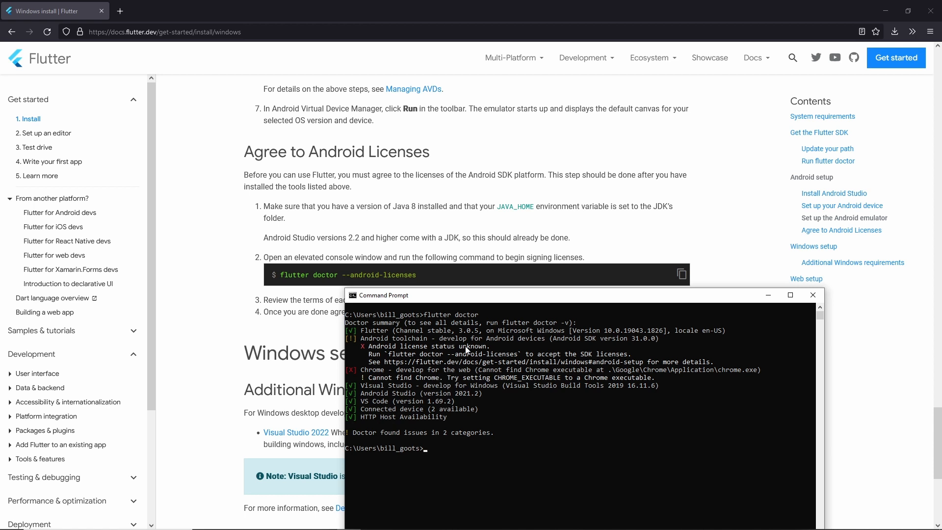
drag(519, 357, 391, 356)
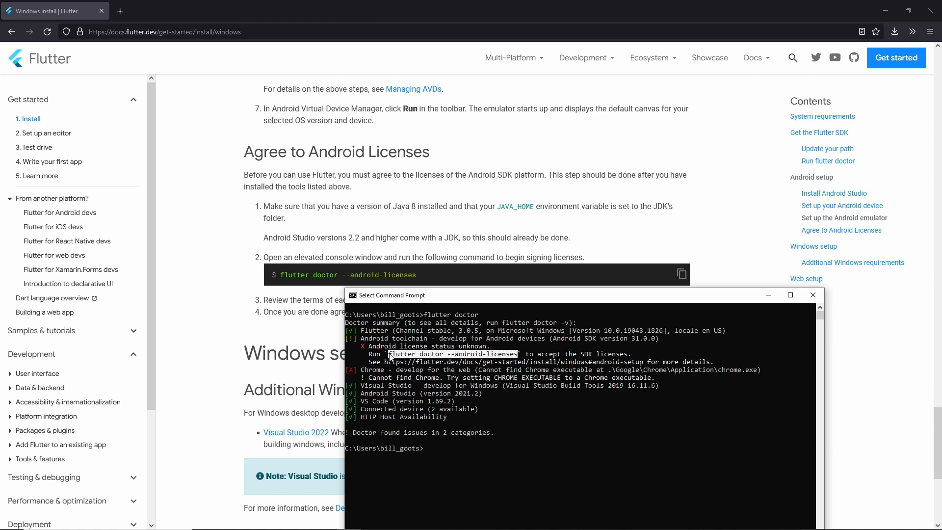
right_click(440, 353)
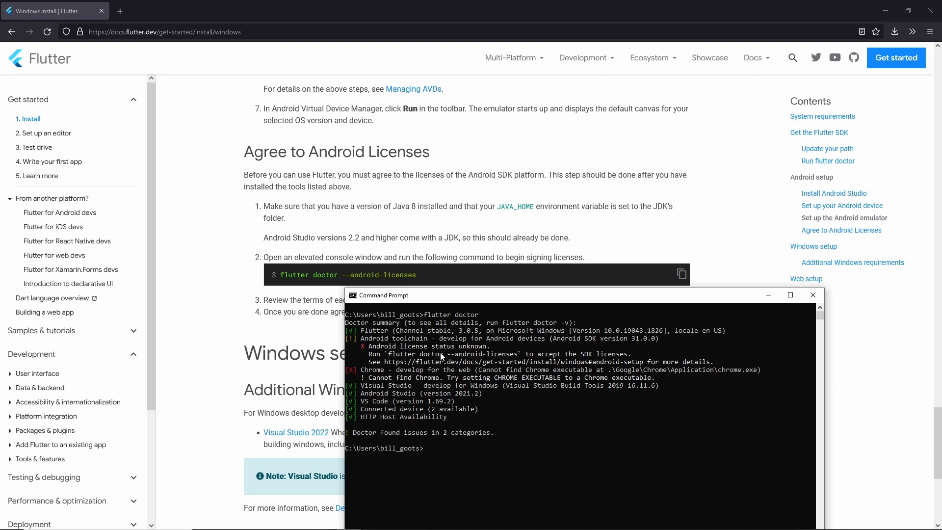
right_click(440, 352)
key(Return)
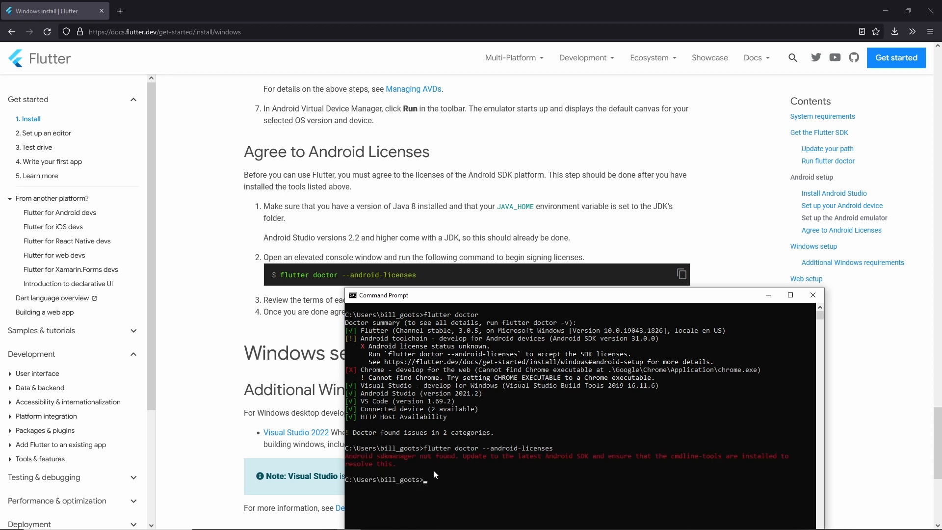
click(395, 467)
drag(396, 467, 345, 458)
click(401, 464)
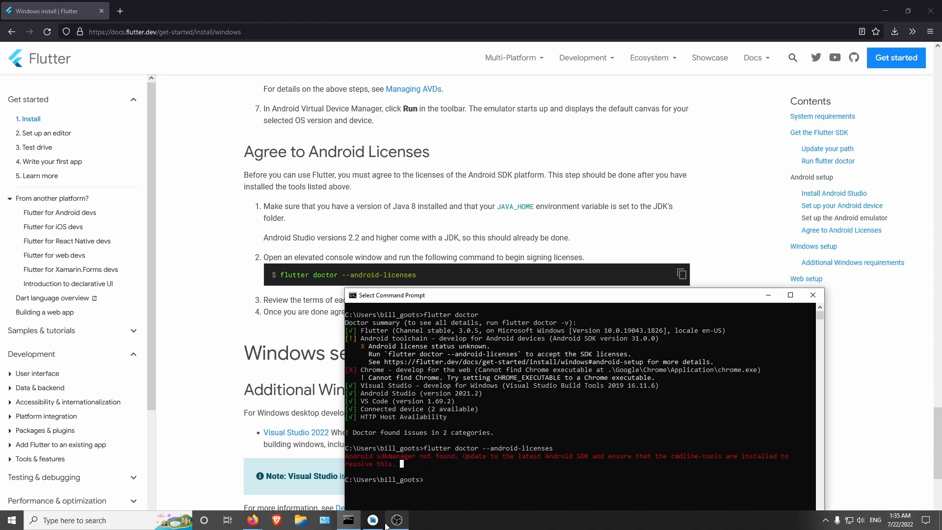
- Switch to Android Studio and install Android SDK Command-line Tools (latest) through the SDK Manager
click(374, 521)
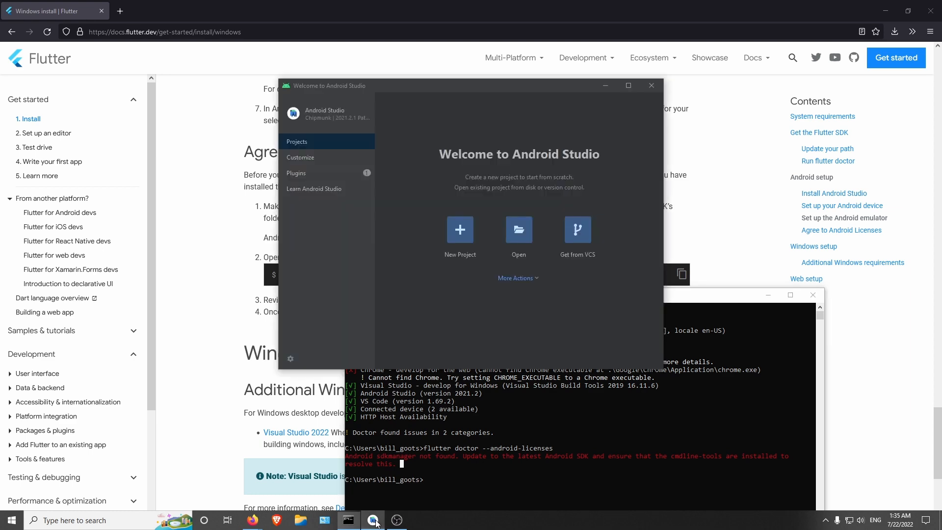
click(527, 280)
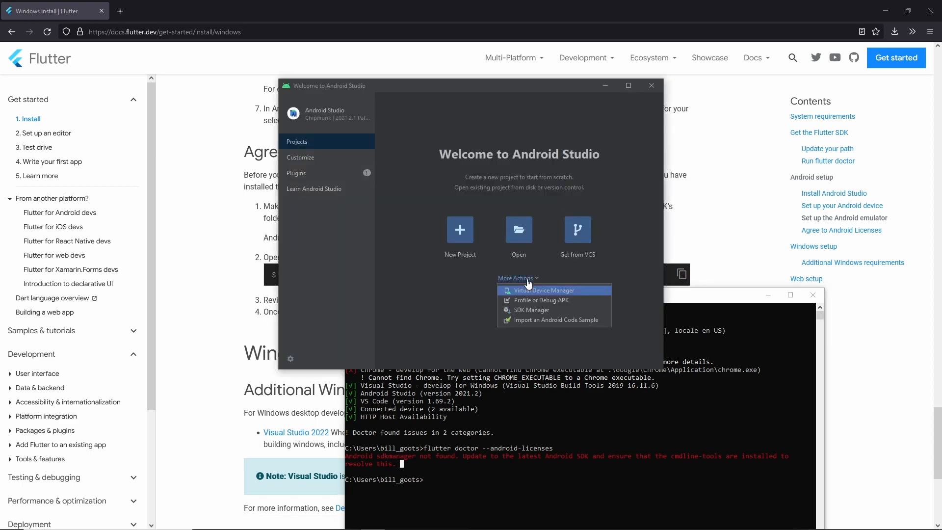
click(530, 310)
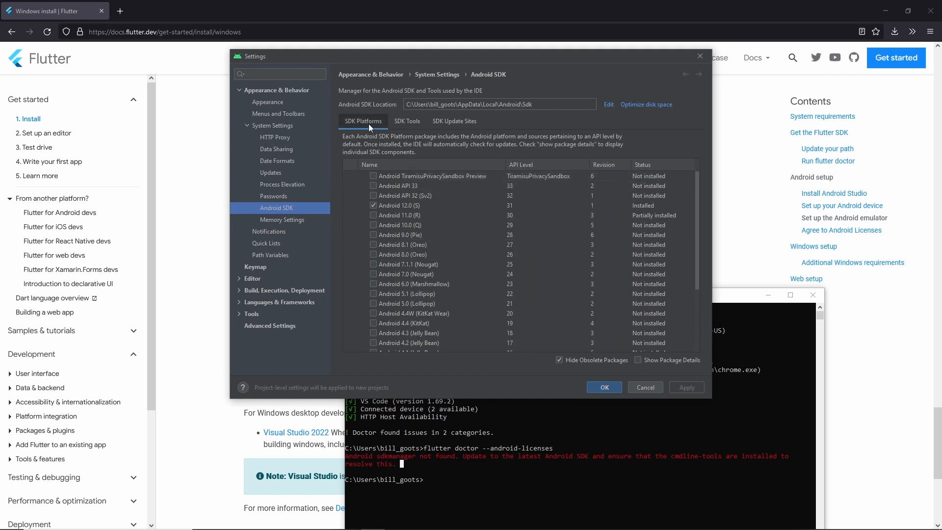
click(405, 124)
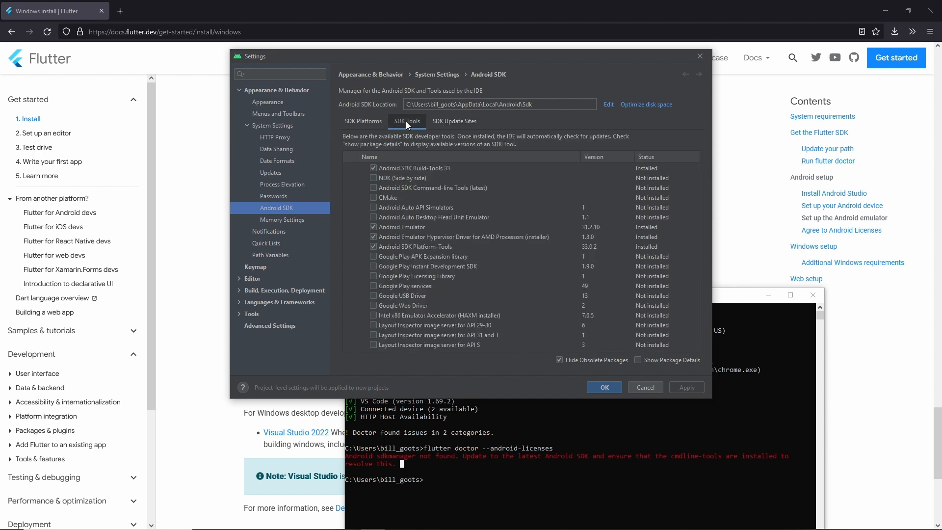
click(373, 189)
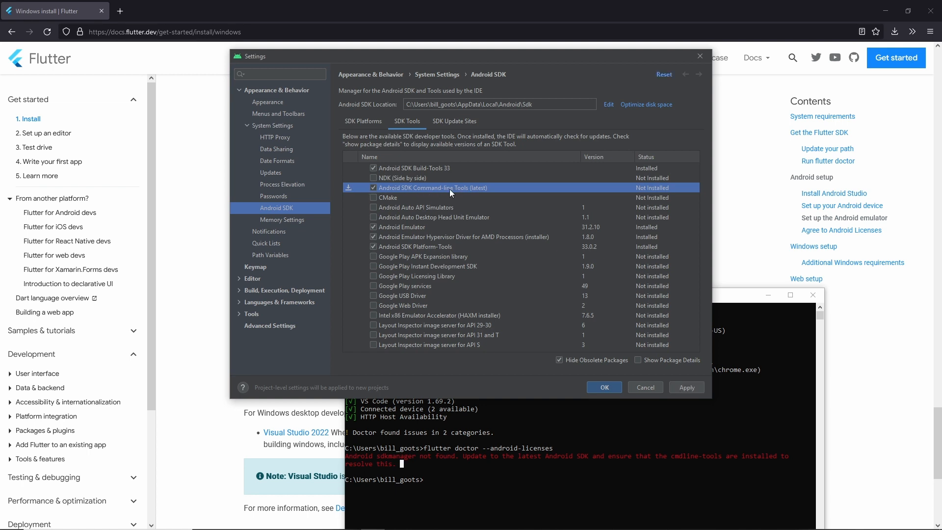
click(686, 388)
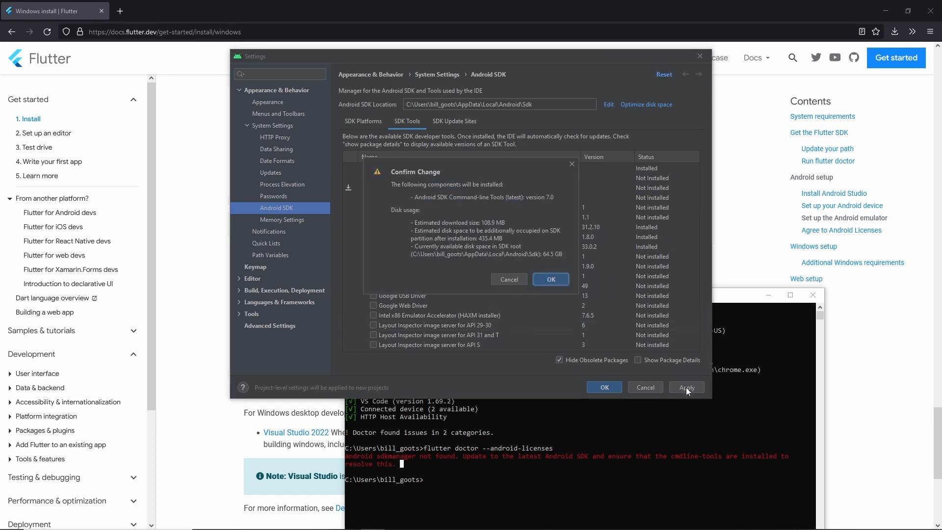
click(552, 280)
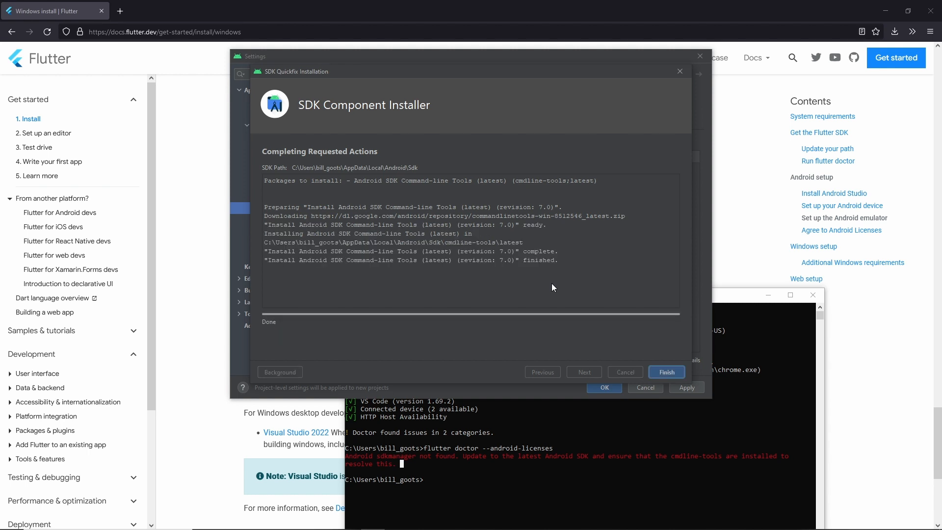
click(666, 372)
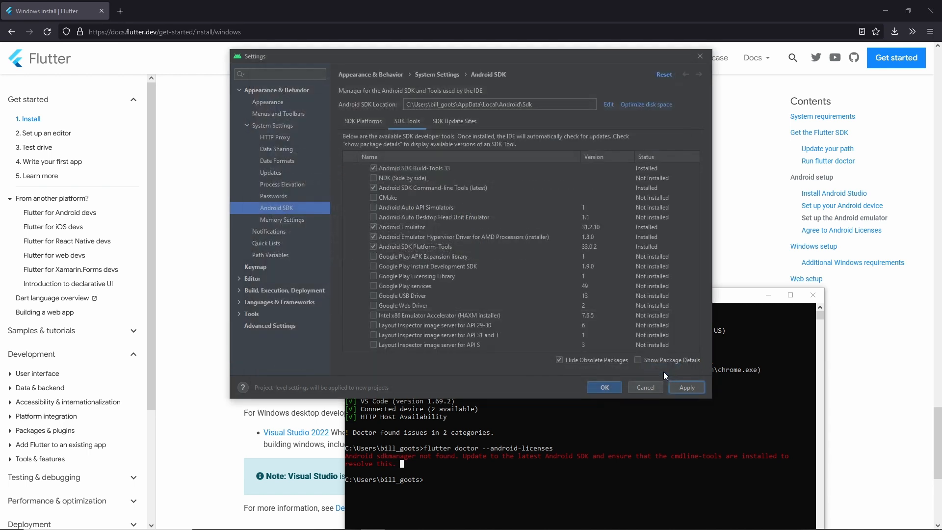
click(604, 386)
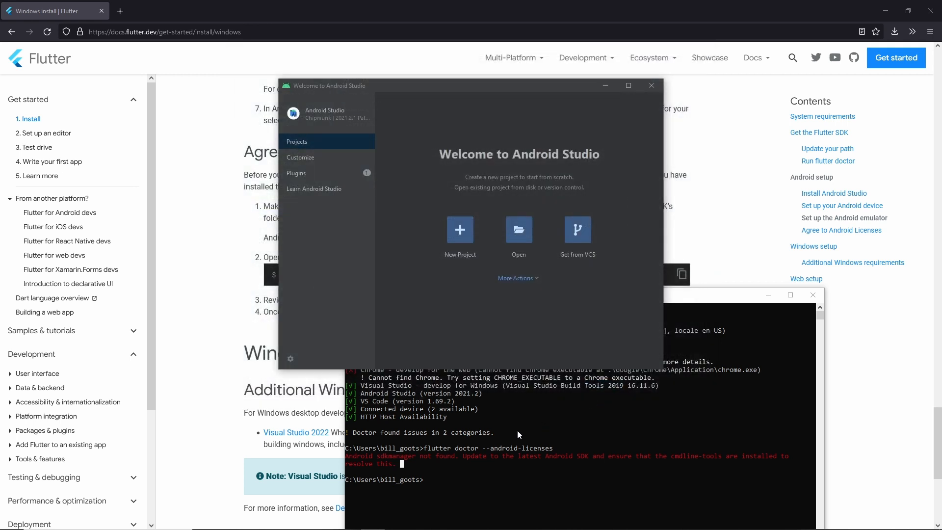
- Rerun flutter doctor --android-licenses in the Command Prompt and check the license status line in its output
click(516, 431)
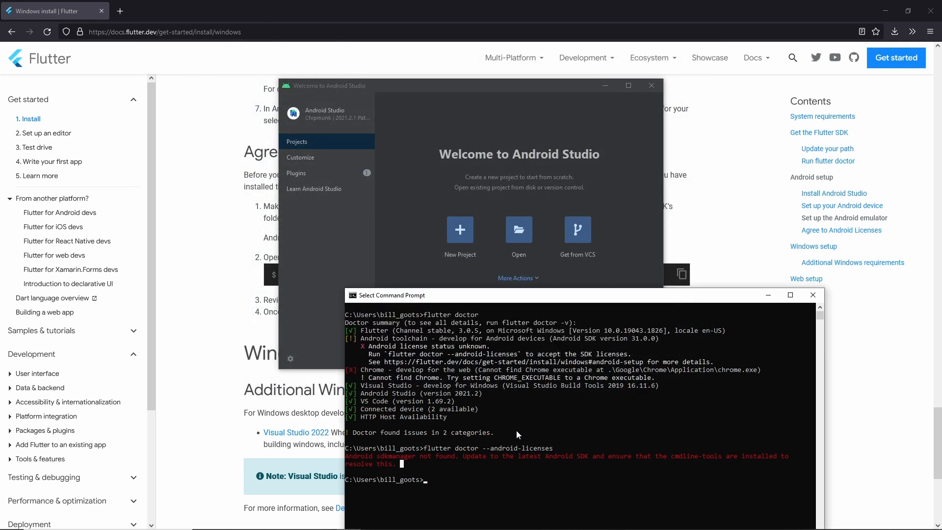
key(Up)
key(Return)
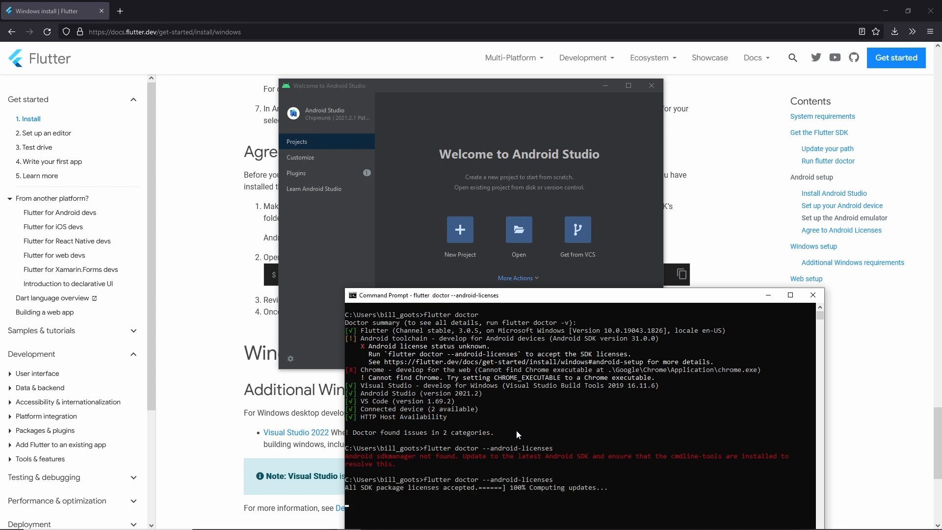
drag(346, 487, 479, 492)
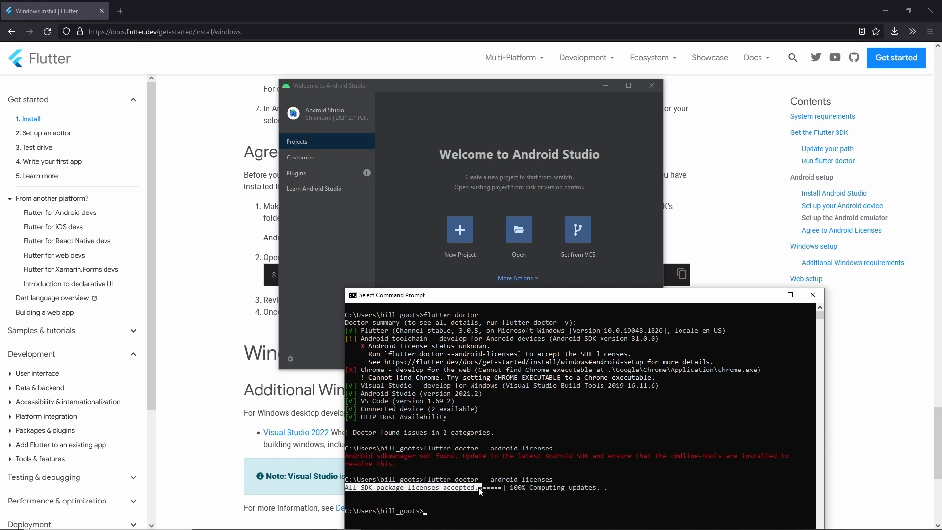
click(476, 487)
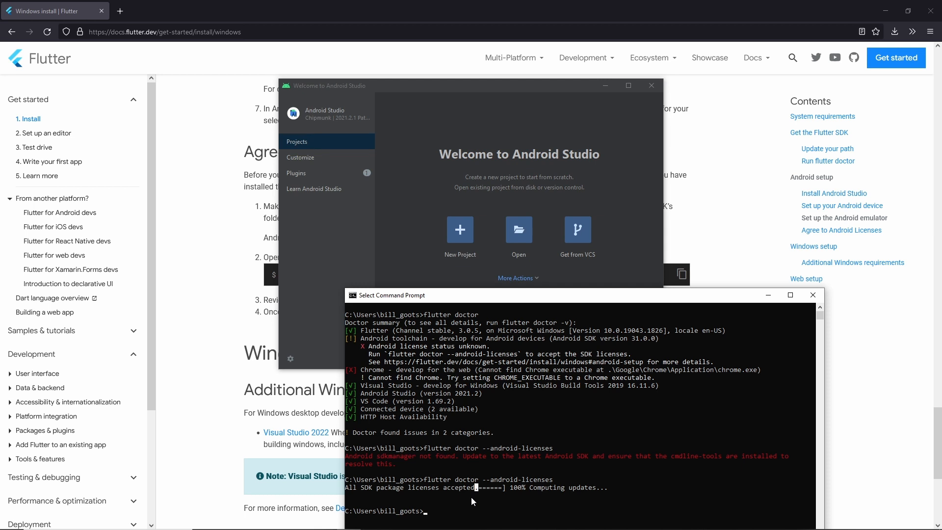
- Run flutter doctor again and check the Android toolchain entry in the new report
text(flutter doctor)
key(Return)
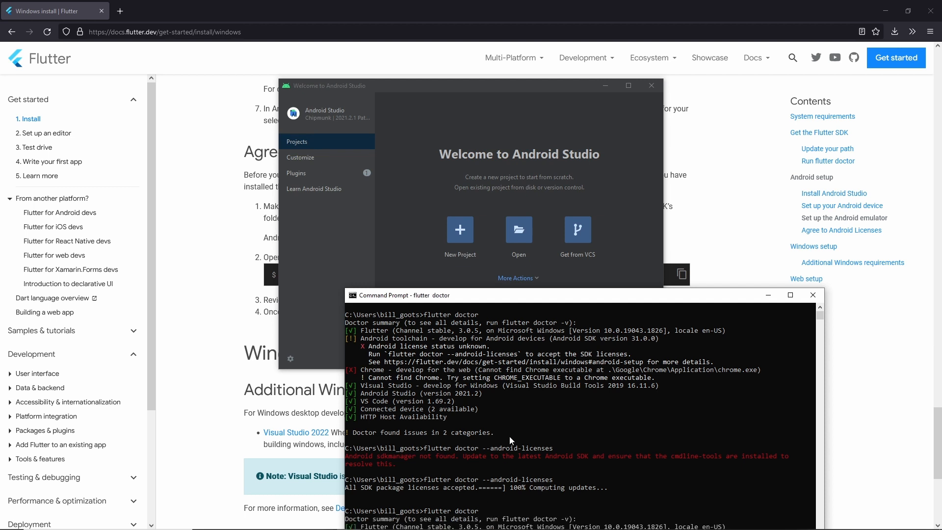
drag(474, 301, 474, 282)
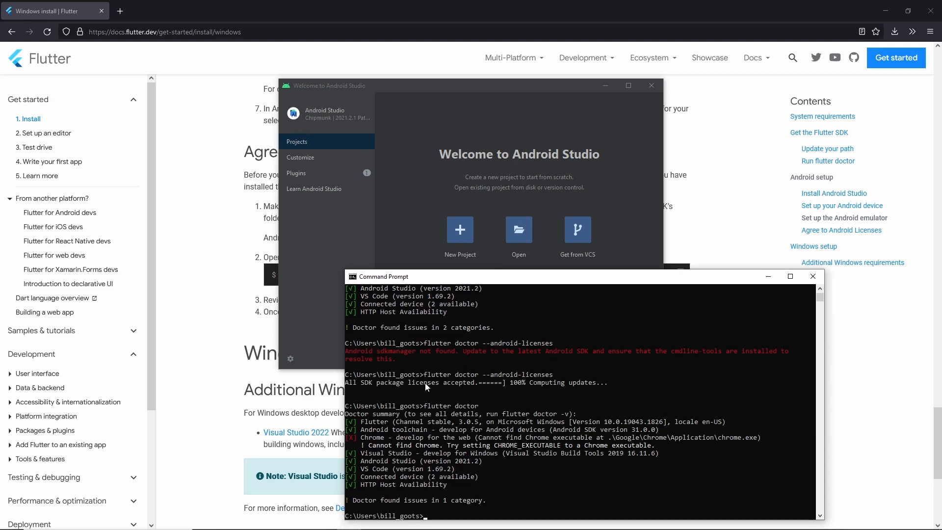
drag(357, 429, 664, 431)
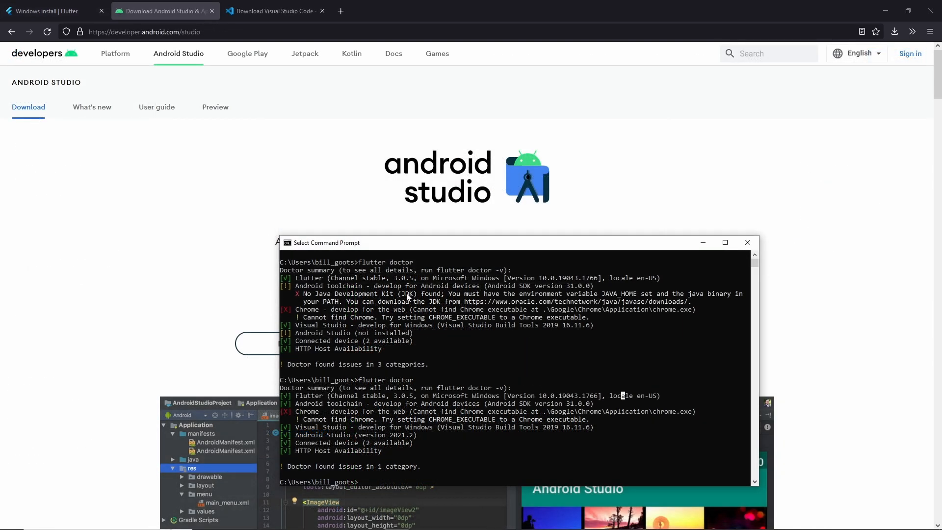
click(265, 12)
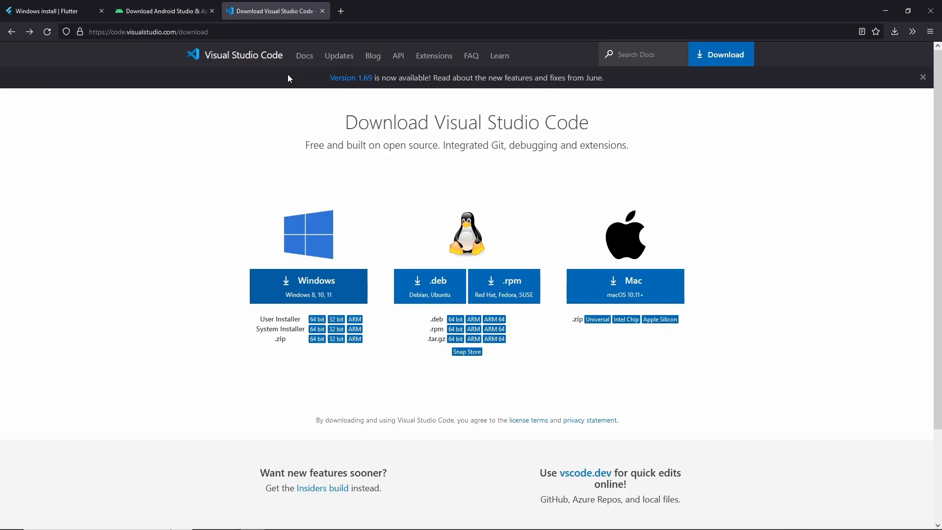
click(327, 294)
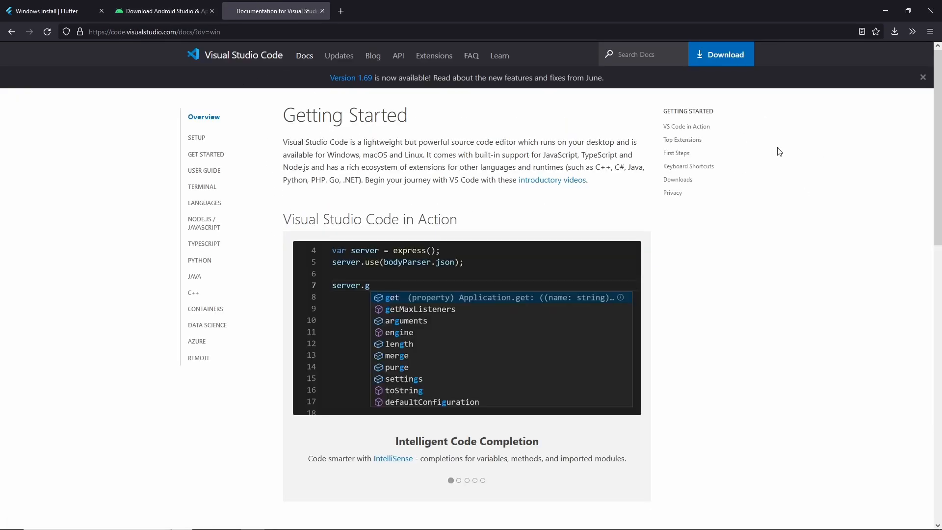
click(895, 32)
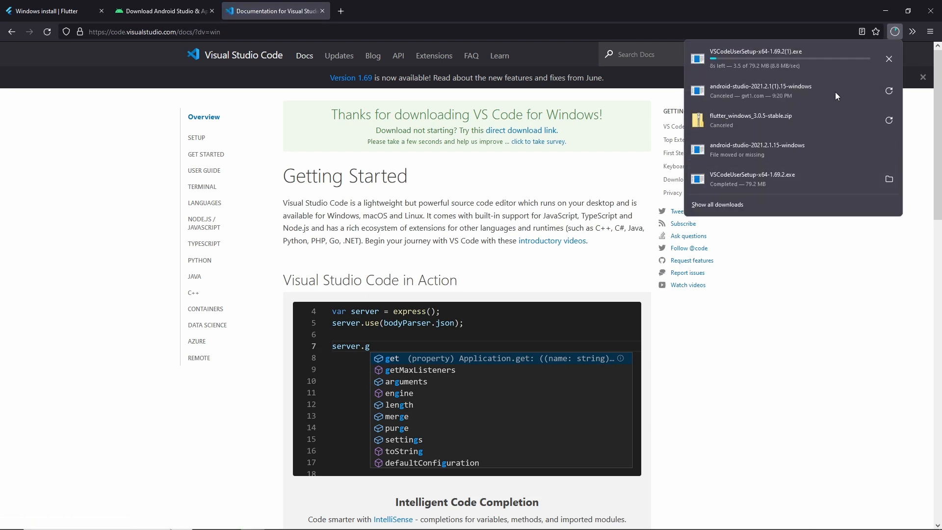
click(888, 59)
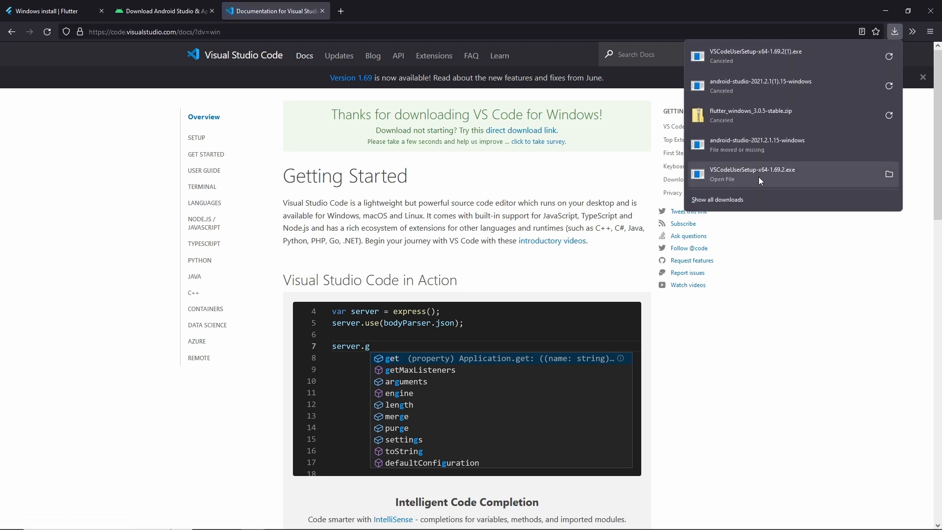
- Install Visual Studio Code from the downloaded VSCodeUserSetup-x64-1.69.2.exe, accepting the license agreement and keeping the proposed folders and tasks
click(758, 176)
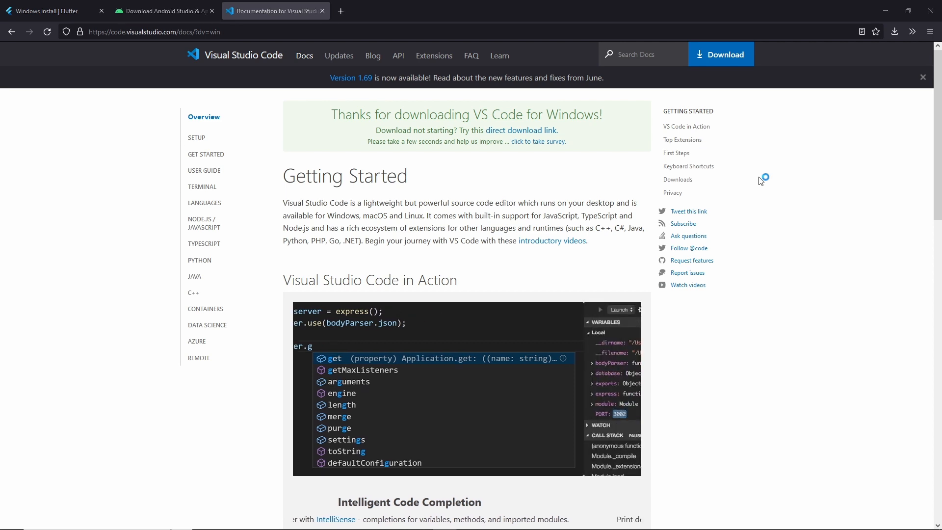
click(385, 336)
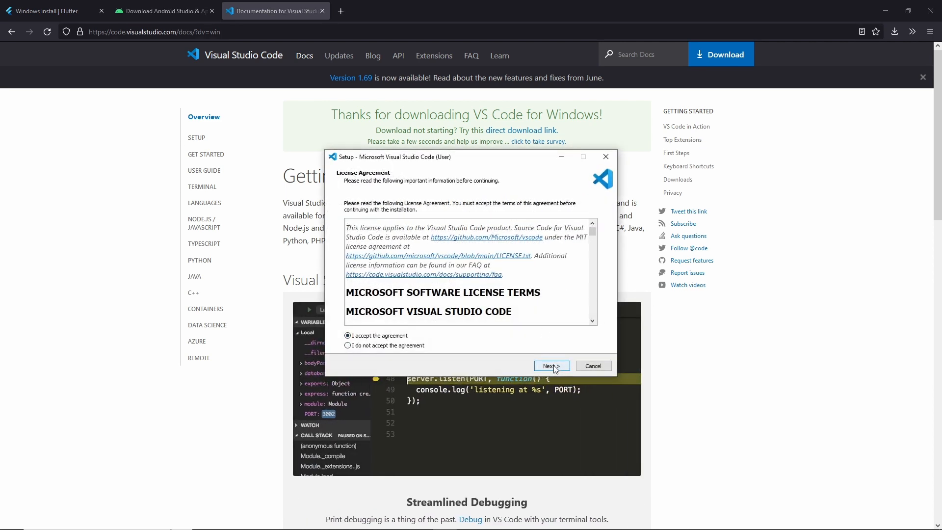
click(550, 368)
click(547, 371)
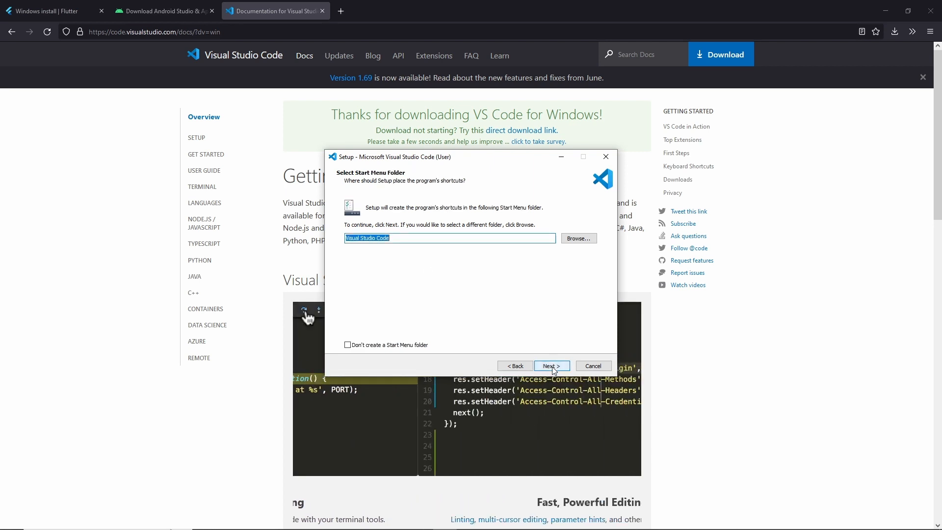
click(546, 371)
click(544, 371)
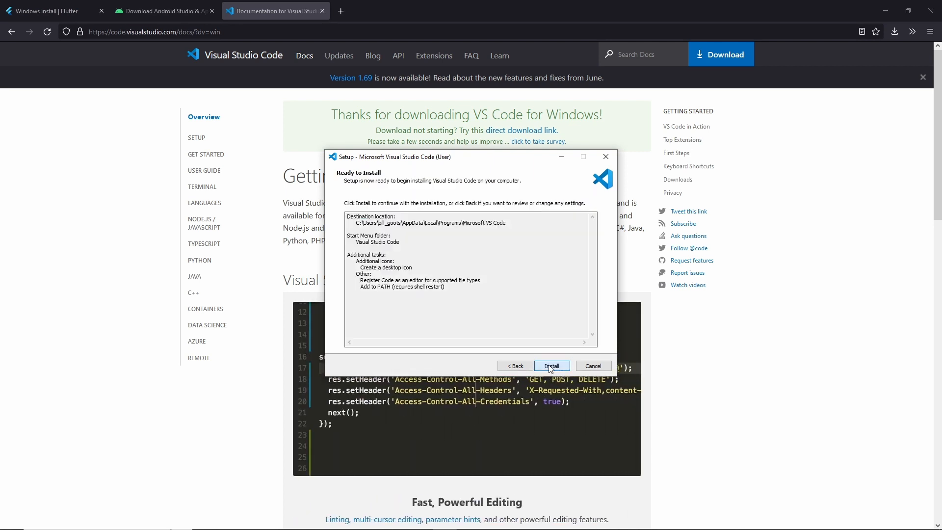
click(547, 371)
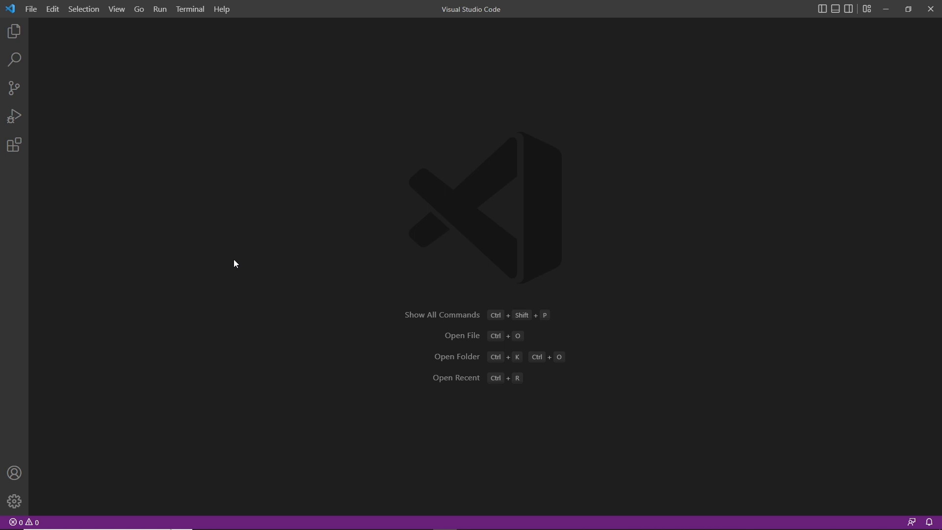
- Find the Flutter extension by Dart Code in the marketplace, install it and close its details page
click(13, 153)
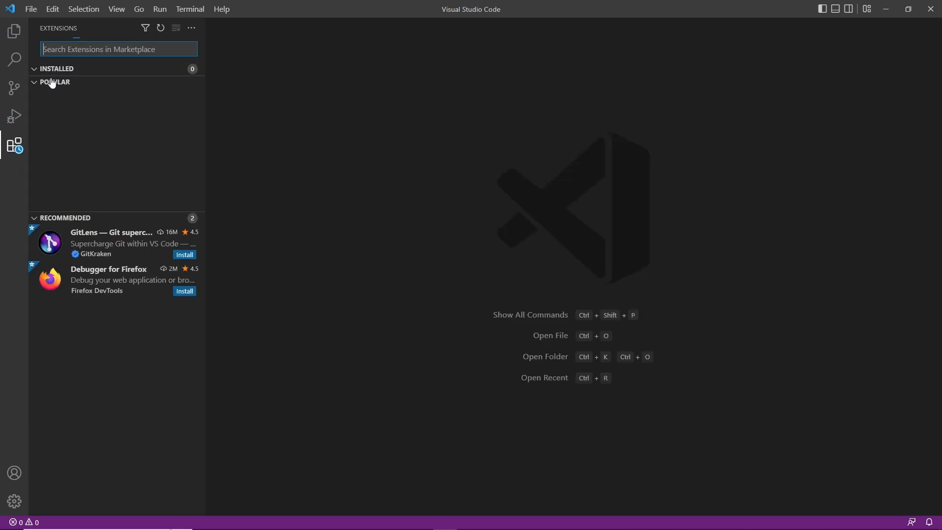
text(flutter)
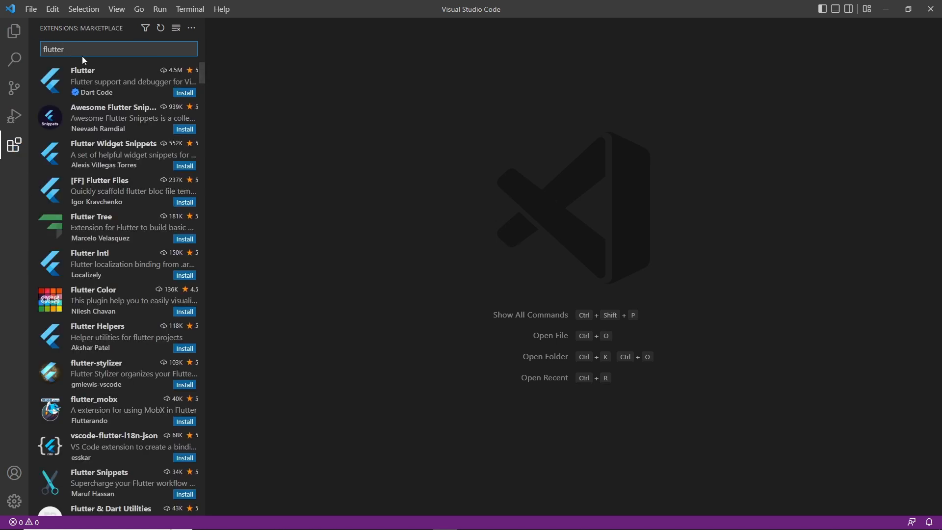
click(184, 92)
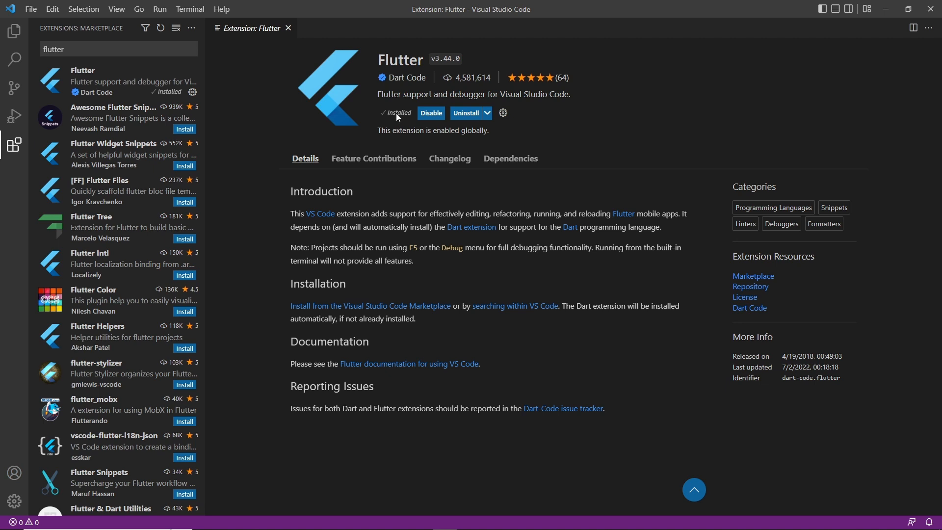
click(288, 28)
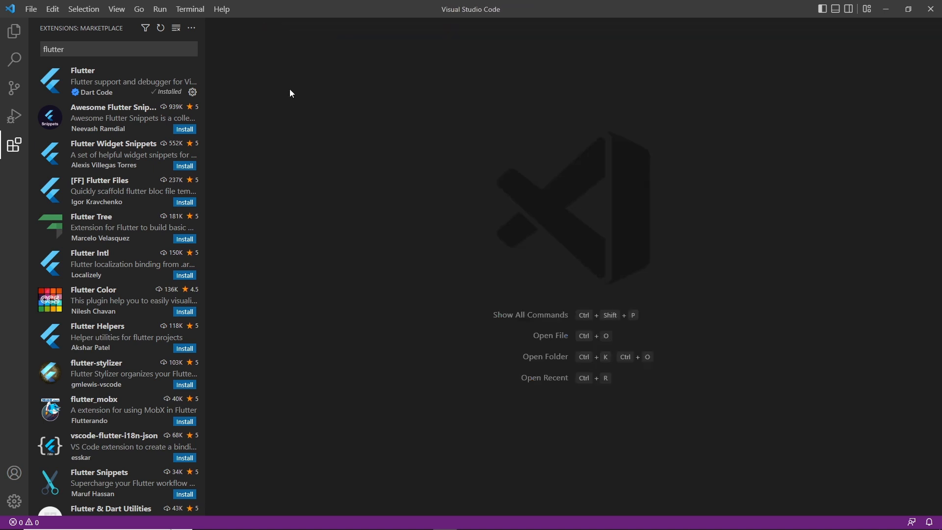
- Show the file explorer and run the Flutter: New Project command
click(26, 38)
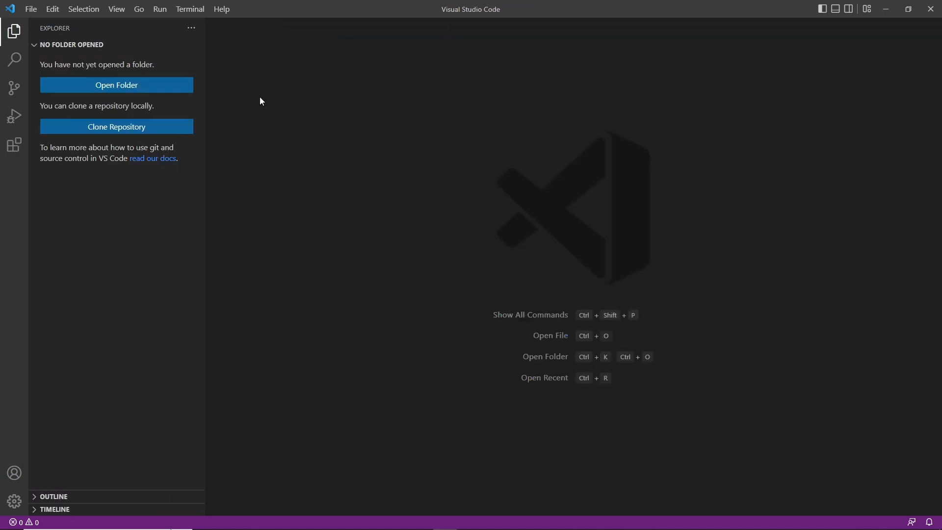
key(ctrl+shift+p)
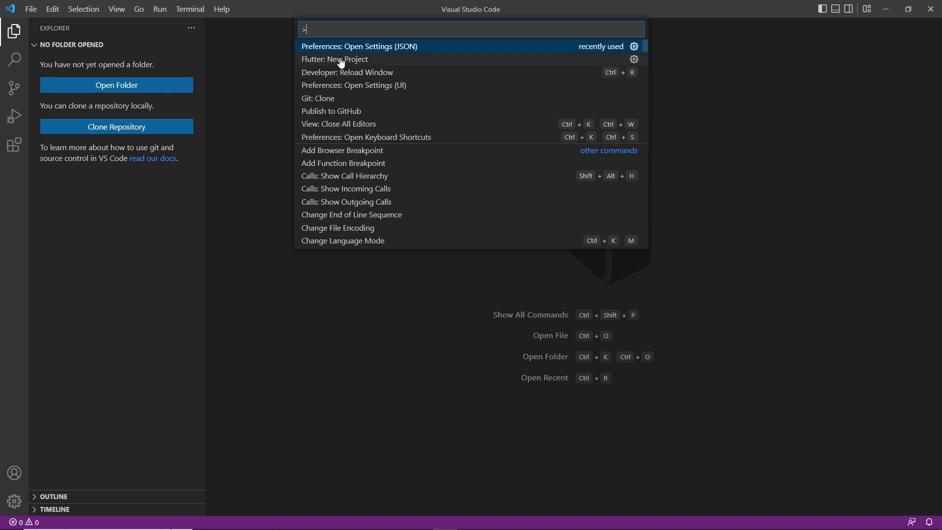
text(flutter)
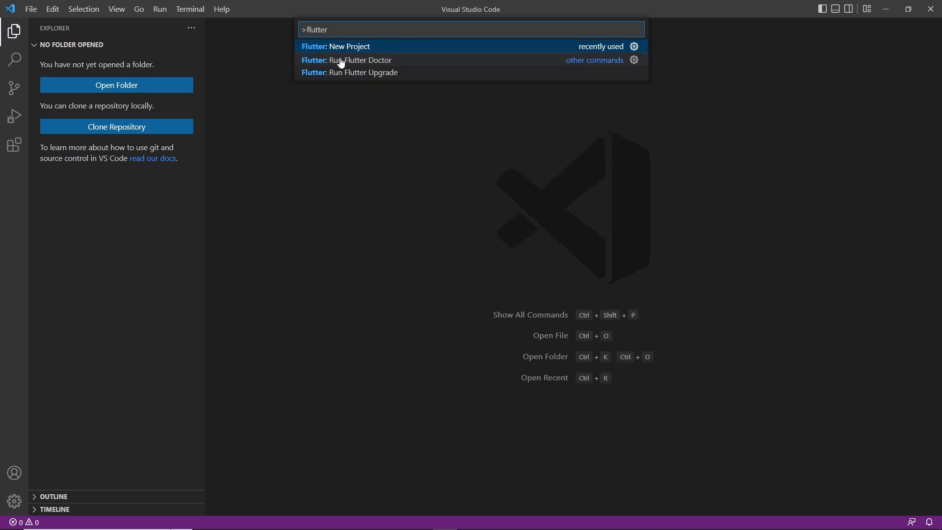
click(342, 47)
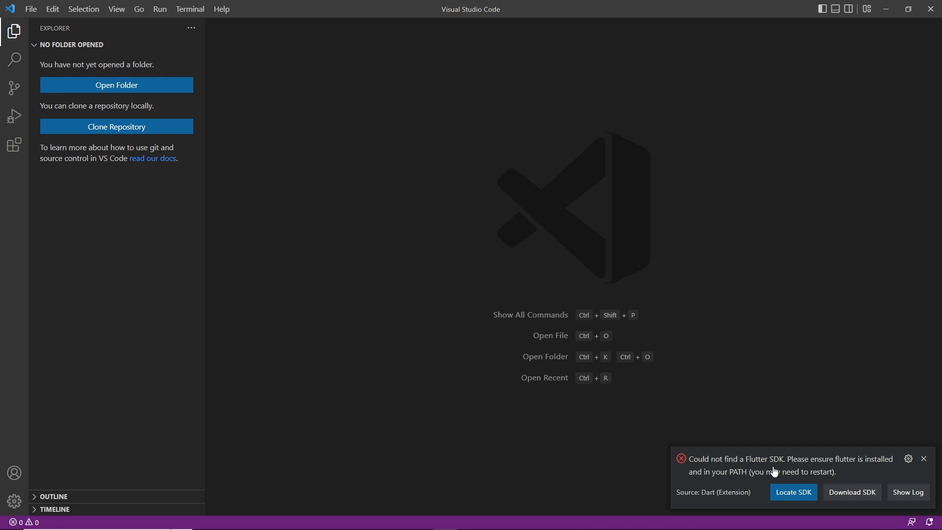
- Locate the Flutter SDK by setting the flutter folder in Documents as the SDK folder, and dismiss the missing-SDK notification
click(788, 492)
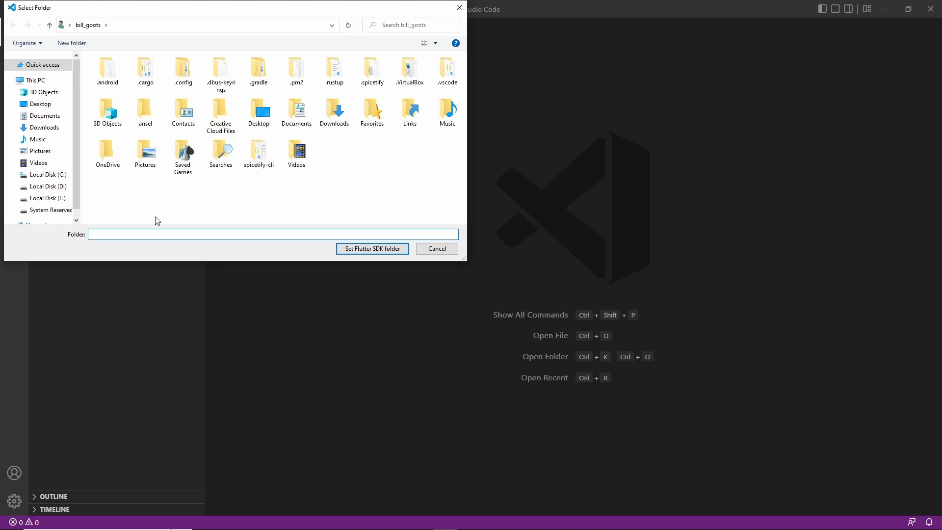
click(53, 175)
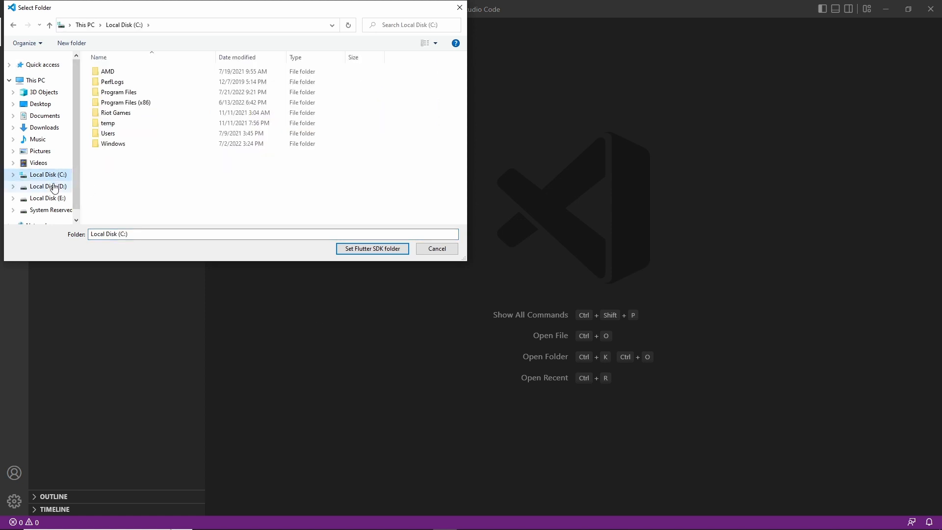
click(38, 117)
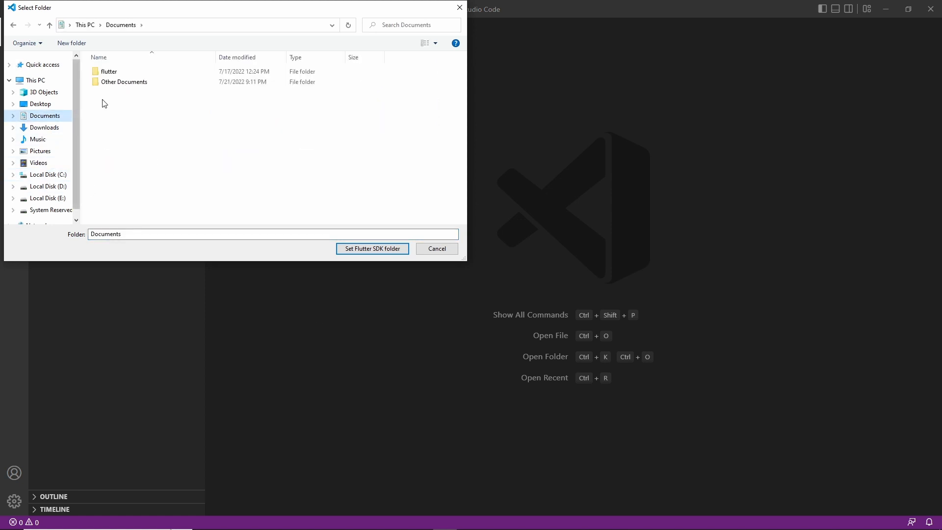
double_click(116, 73)
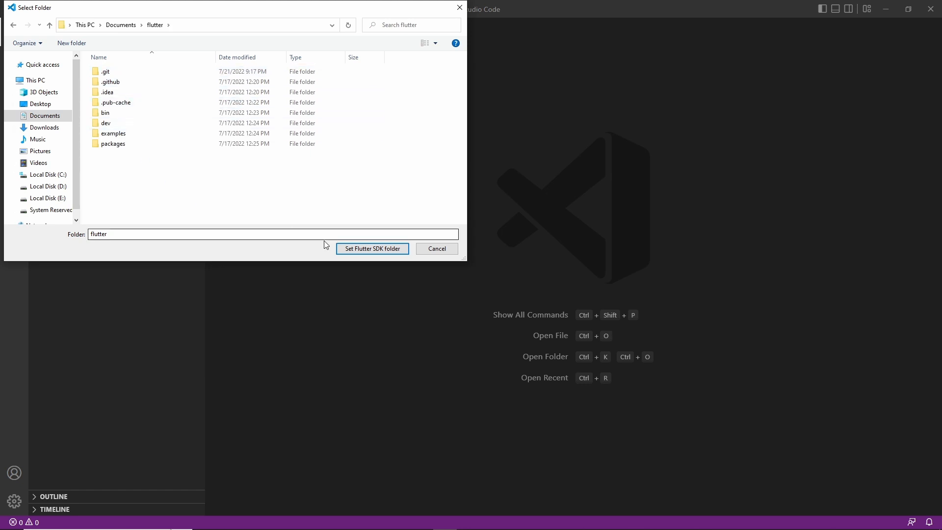
click(365, 250)
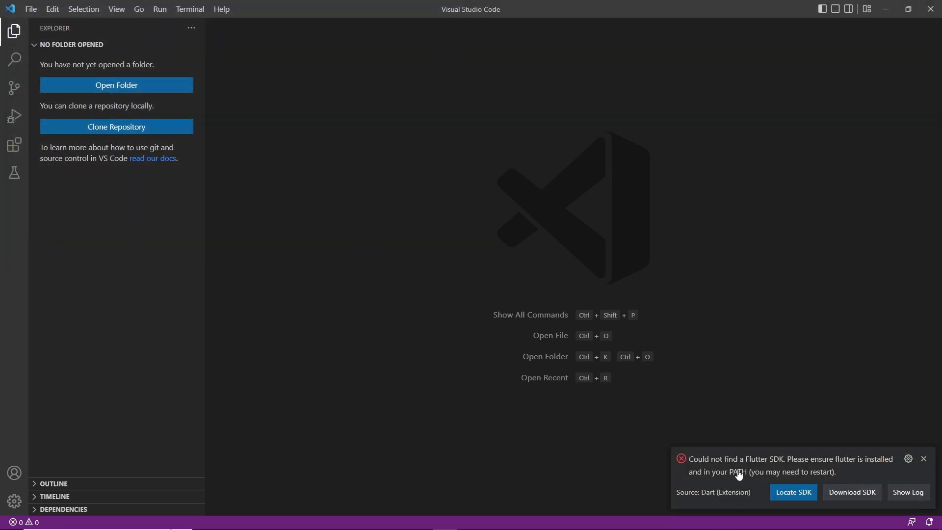
click(924, 459)
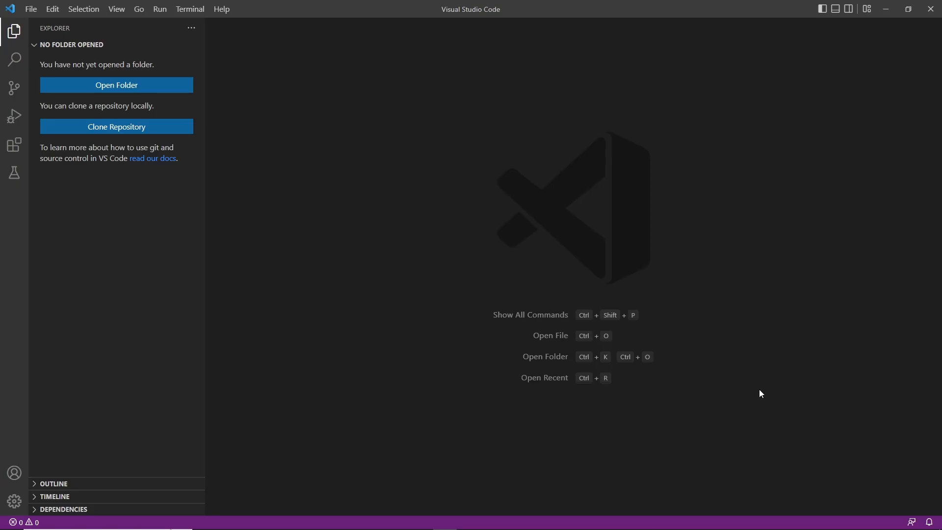
- Reload the editor window with the Developer: Reload Window command
key(ctrl+shift+p)
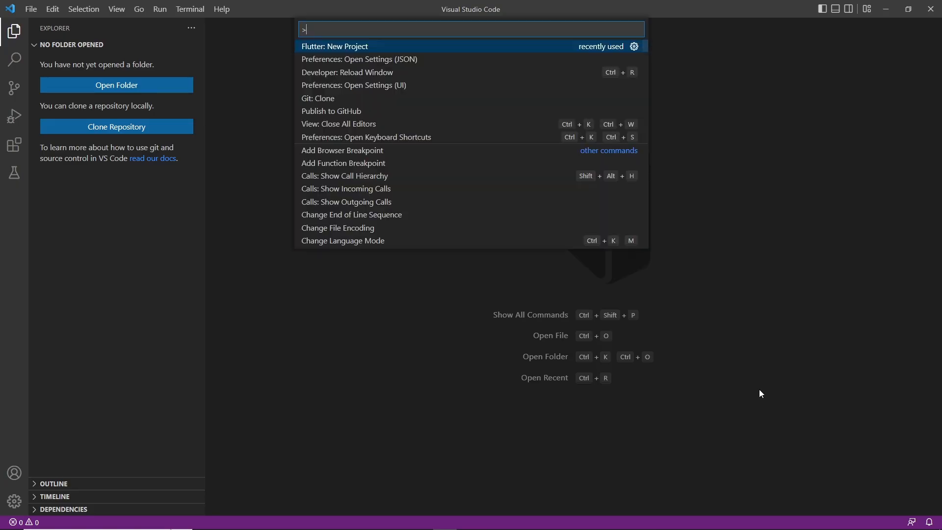
text(reload)
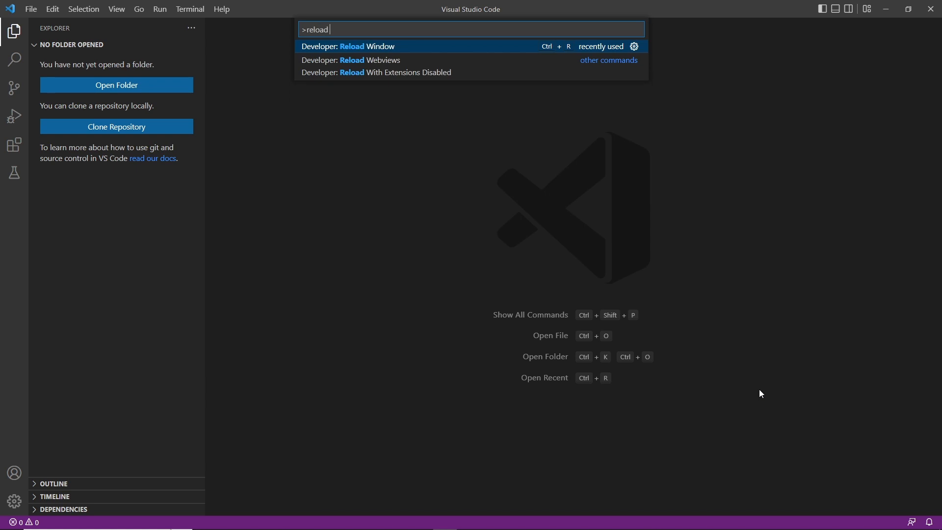
key(Return)
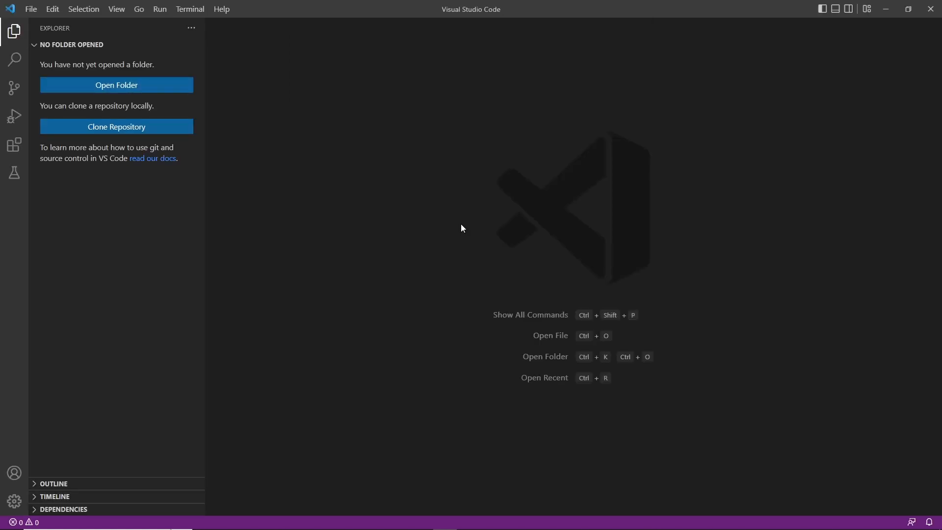
- Create a Flutter project from the Application template in D:\Projects, keeping the name flutter_application_1, and trust the folder's authors
key(ctrl+shift+p)
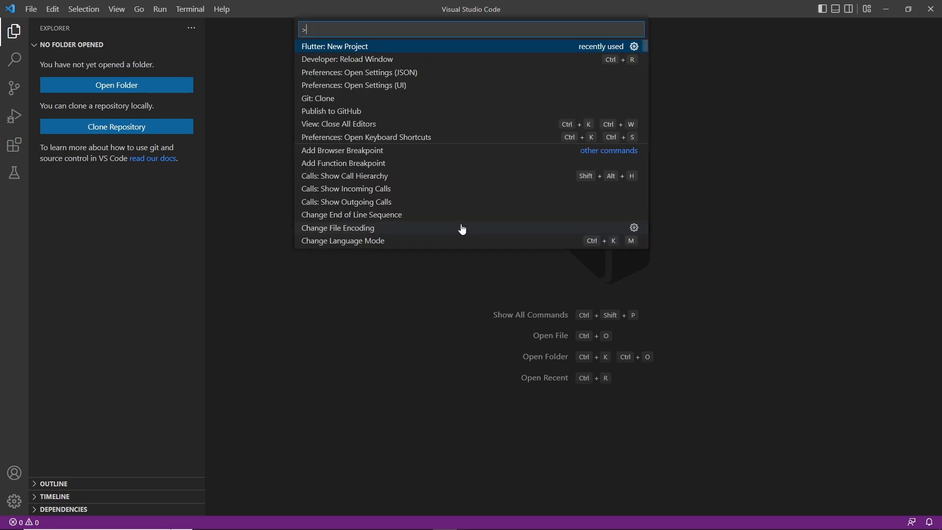
click(357, 49)
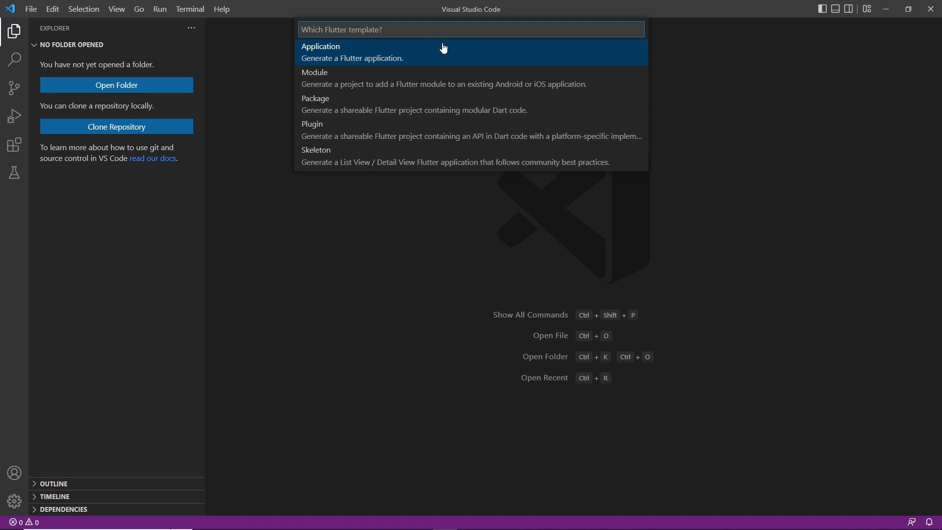
click(406, 57)
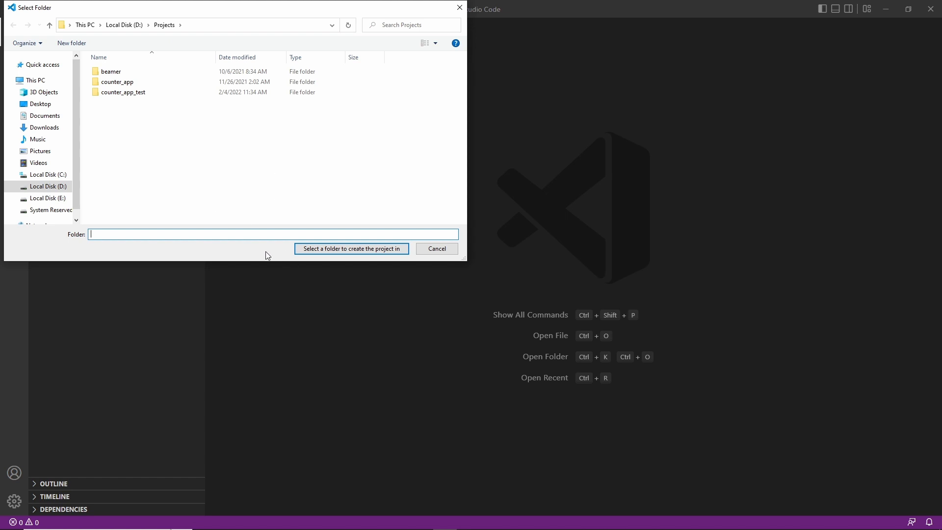
click(319, 249)
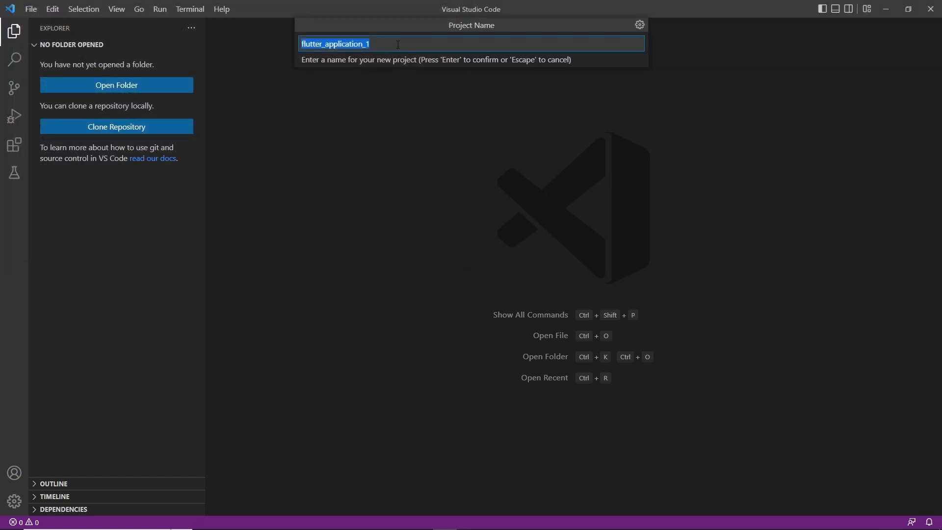
key(Return)
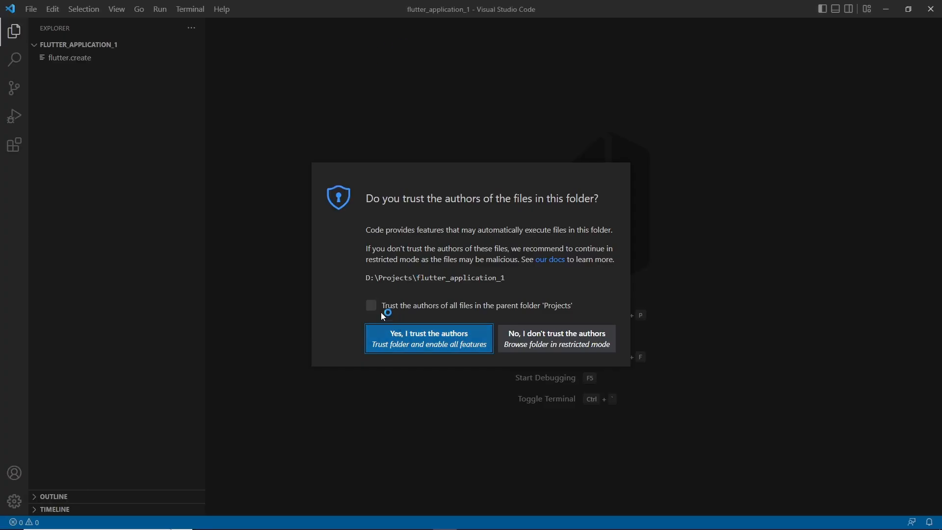
click(399, 338)
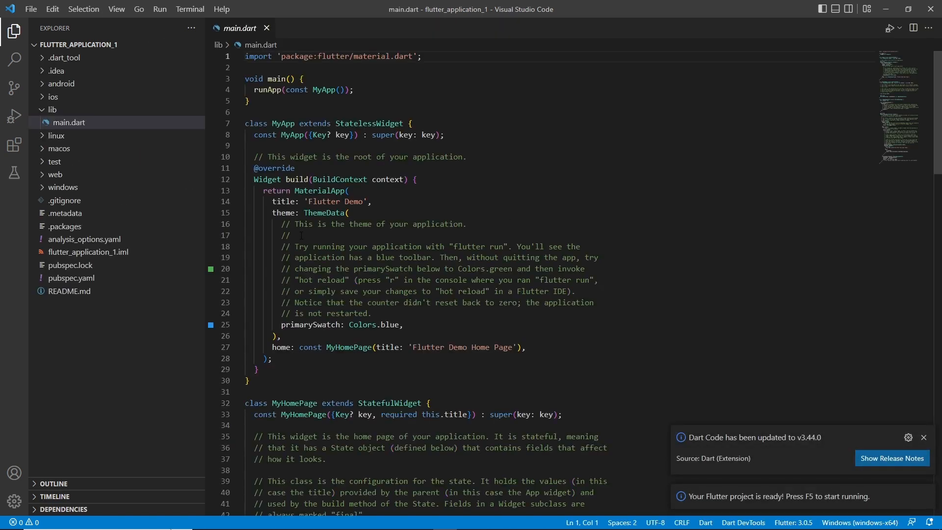
- Start the Pixel 3a API 30 mobile emulator as the target device, dismiss its compatibility warning and move it beside the code
key(F5)
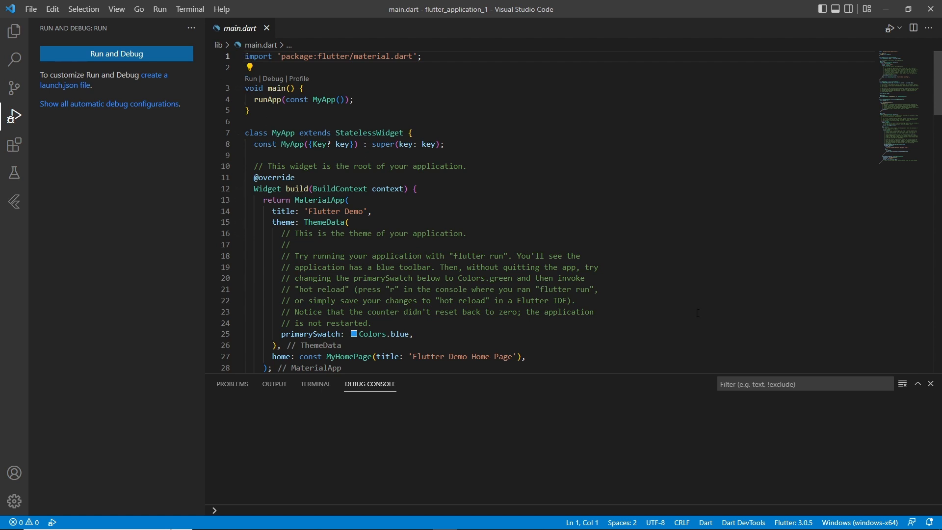
click(851, 523)
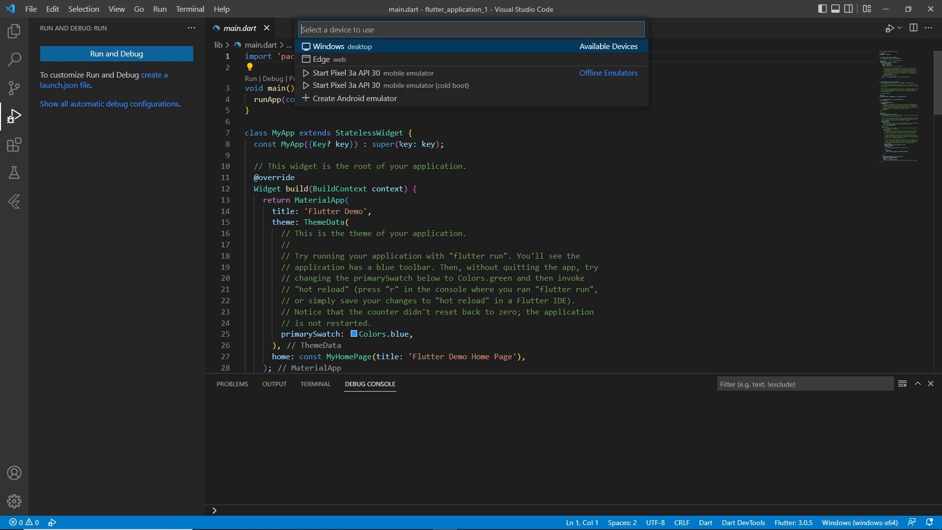
click(399, 74)
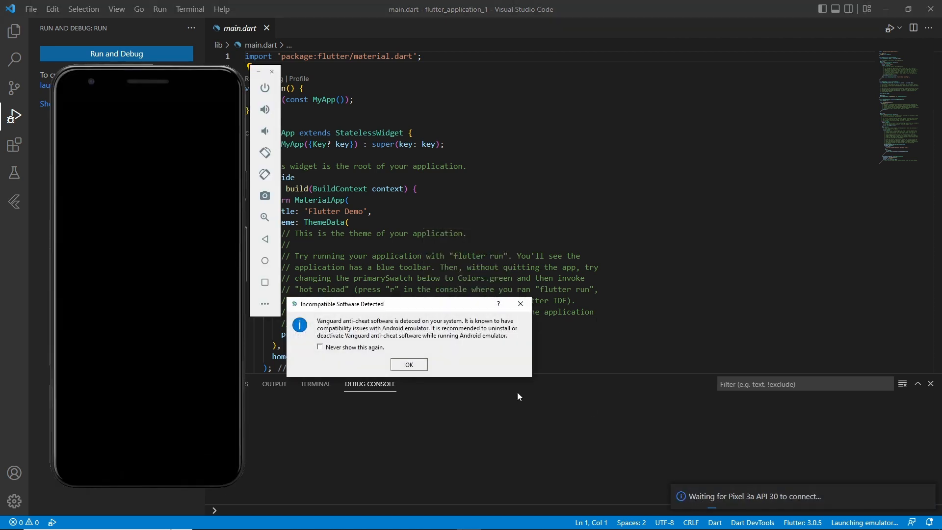
click(392, 366)
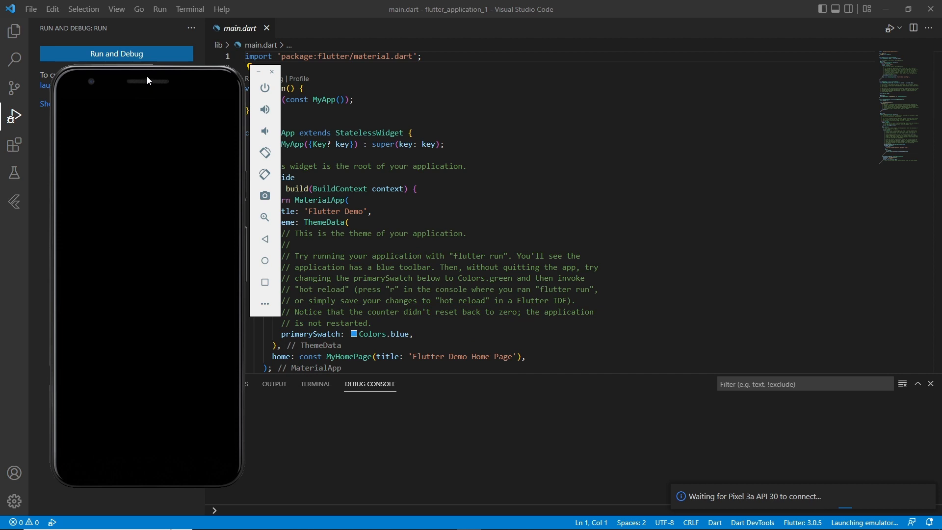
drag(146, 75, 781, 60)
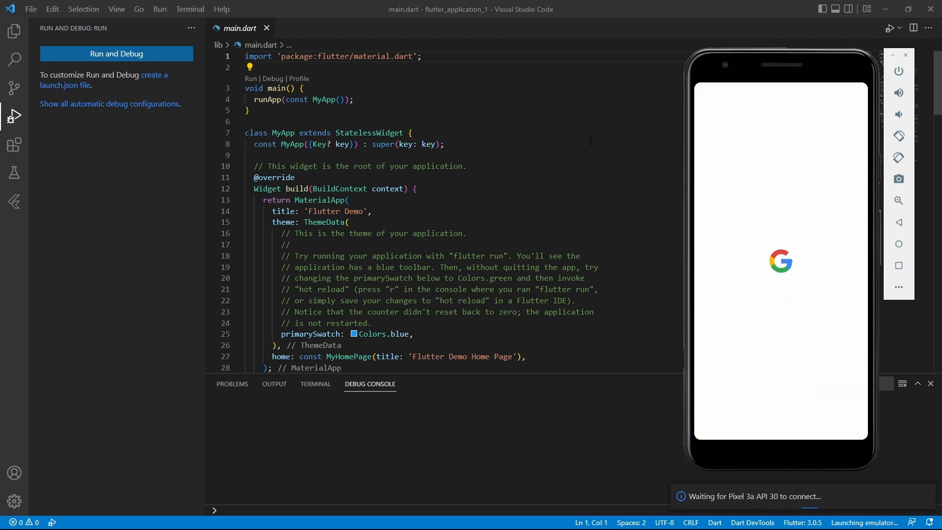
click(516, 223)
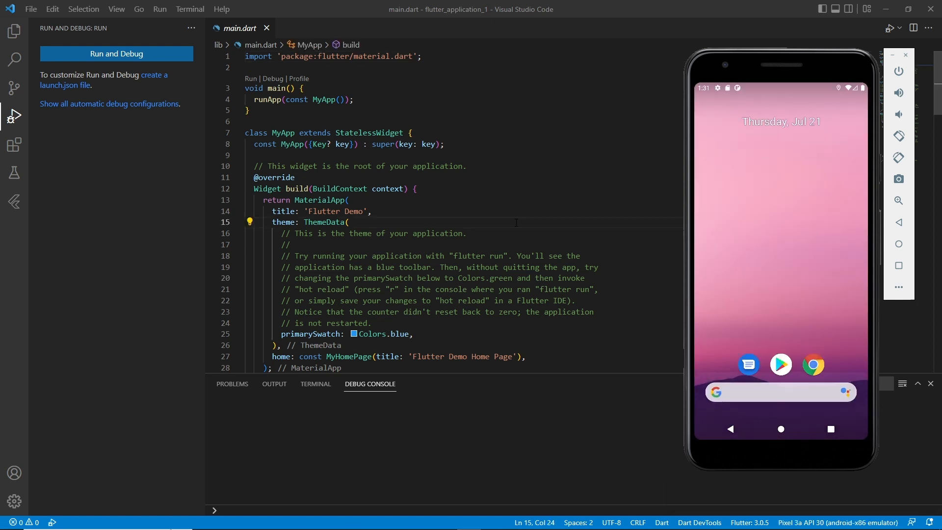
- Start debugging the app on the Pixel 3a emulator and bring the emulator window to the front
click(162, 10)
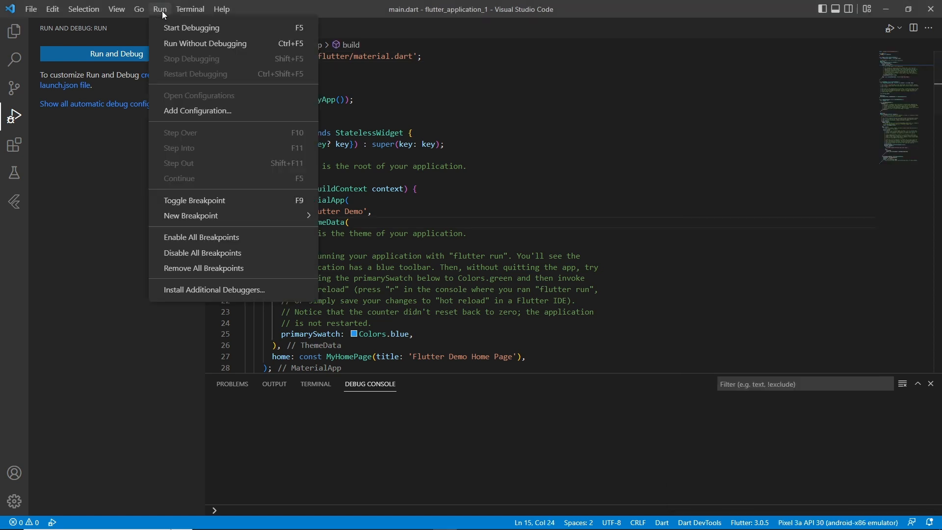
click(237, 34)
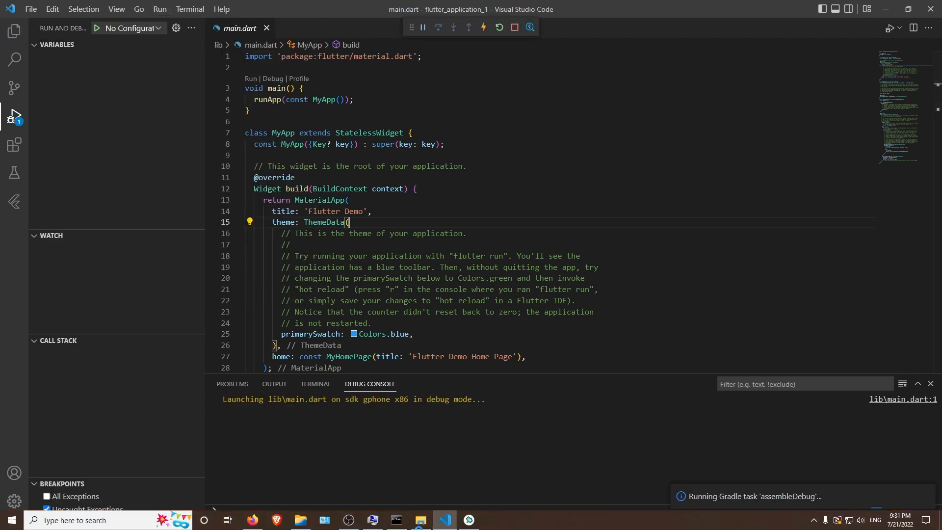
click(466, 521)
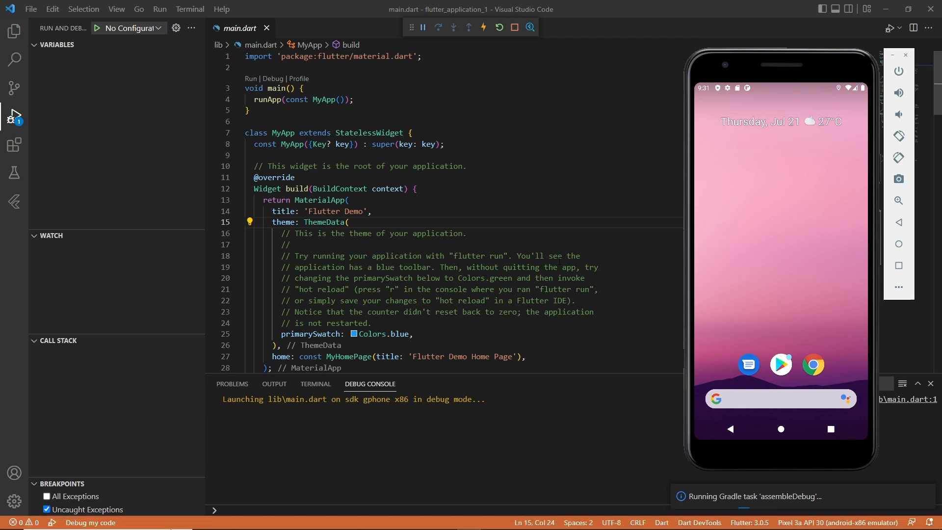
- Reposition the emulator window and test the running demo app by incrementing its counter twice
mouse_move(784, 64)
mouse_down()
mouse_move(696, 57)
mouse_move(736, 85)
mouse_move(790, 72)
mouse_up()
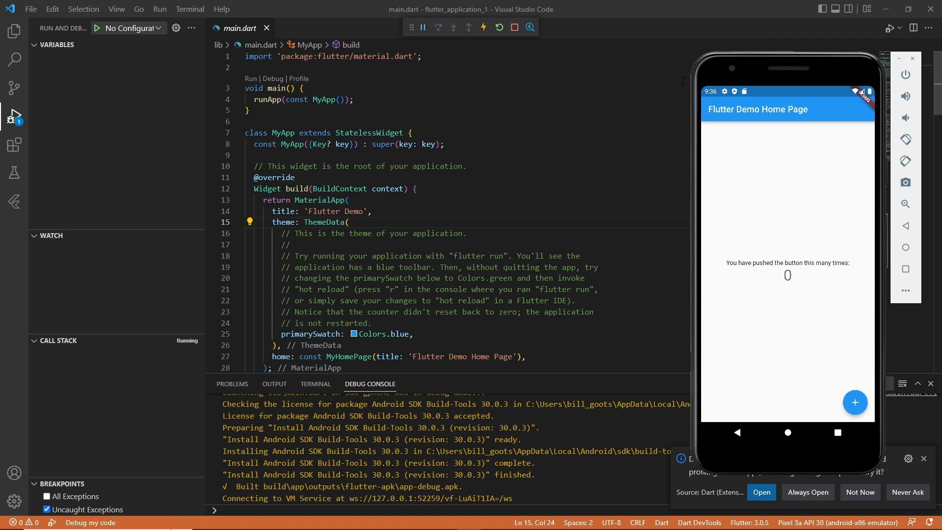
drag(776, 66, 758, 57)
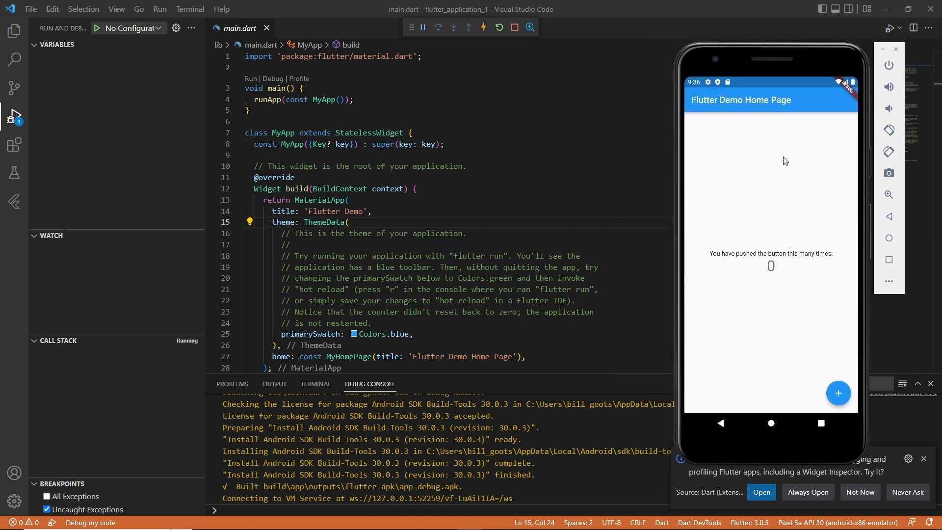
click(837, 391)
click(840, 394)
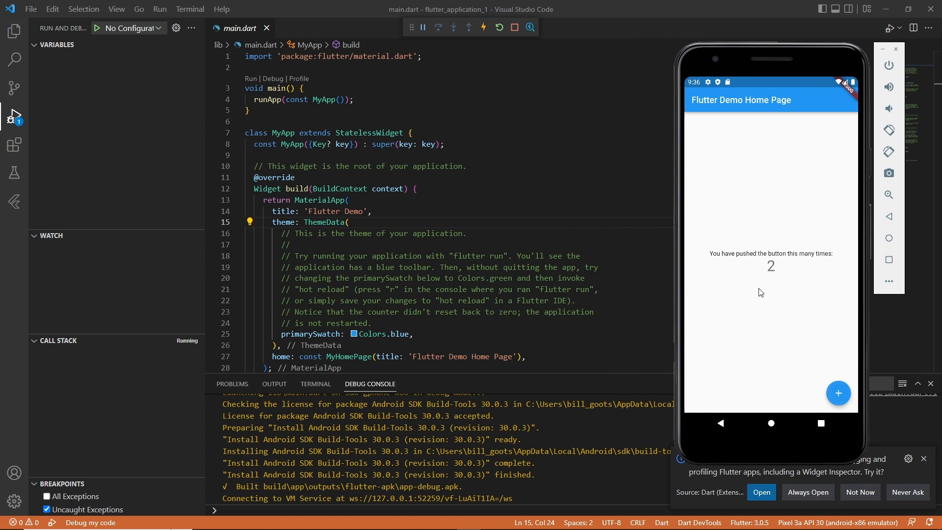